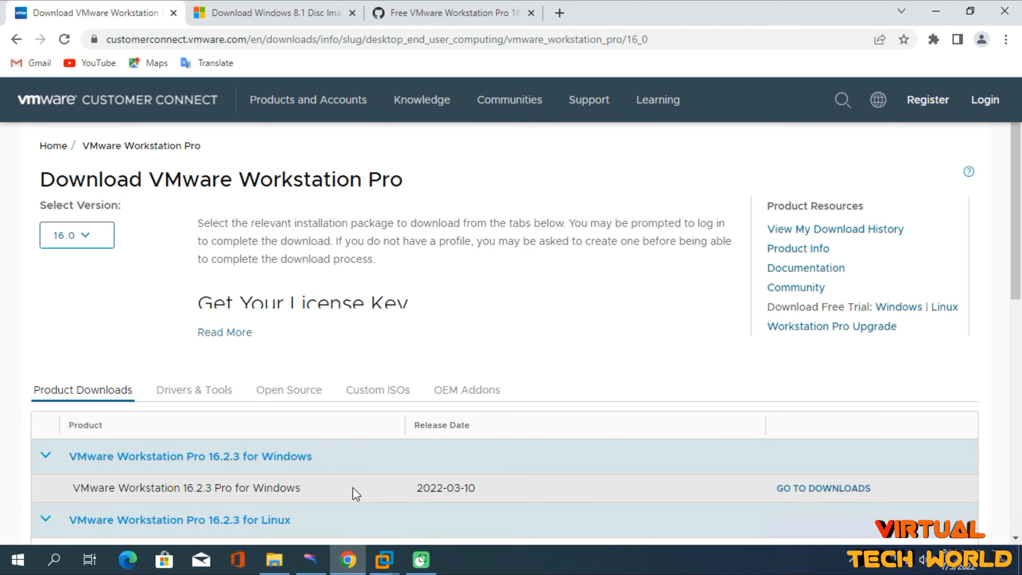
# Select the Windows 8.1 Single Language edition on Microsoft's Windows 8.1 disc image download page and confirm it
pyautogui.click(475, 10)
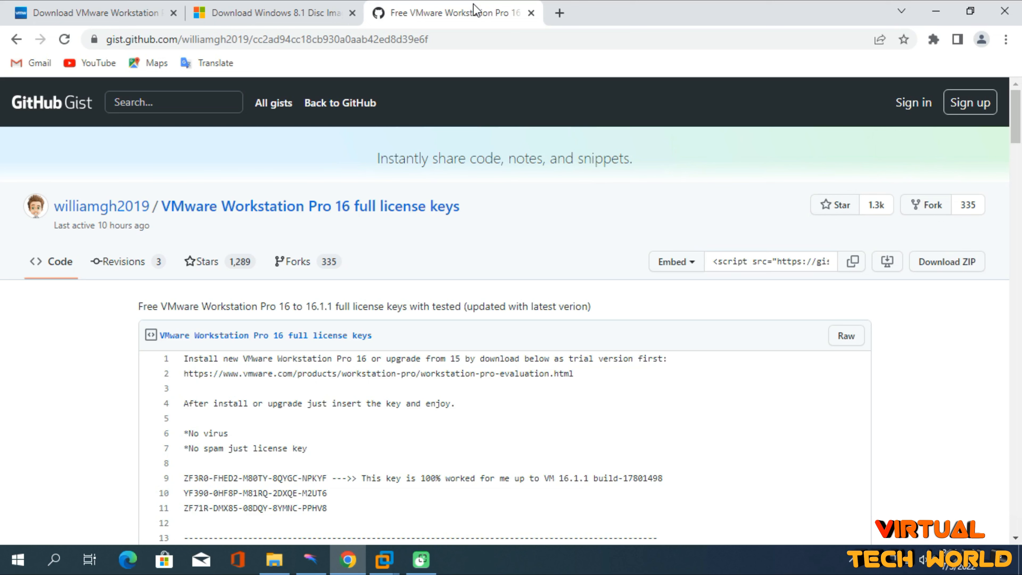
pyautogui.click(205, 10)
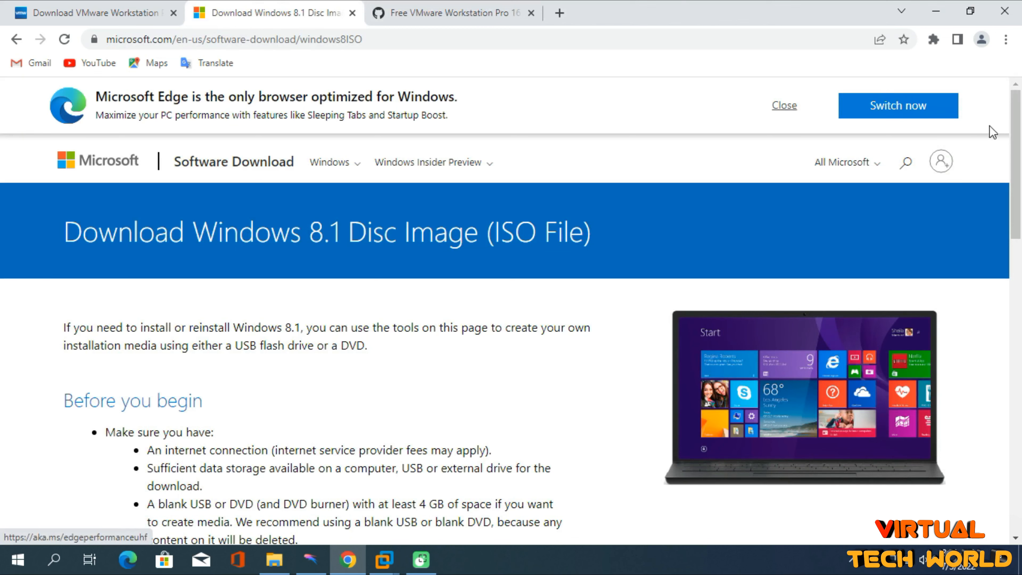
pyautogui.moveTo(1010, 140); pyautogui.dragTo(1014, 301)
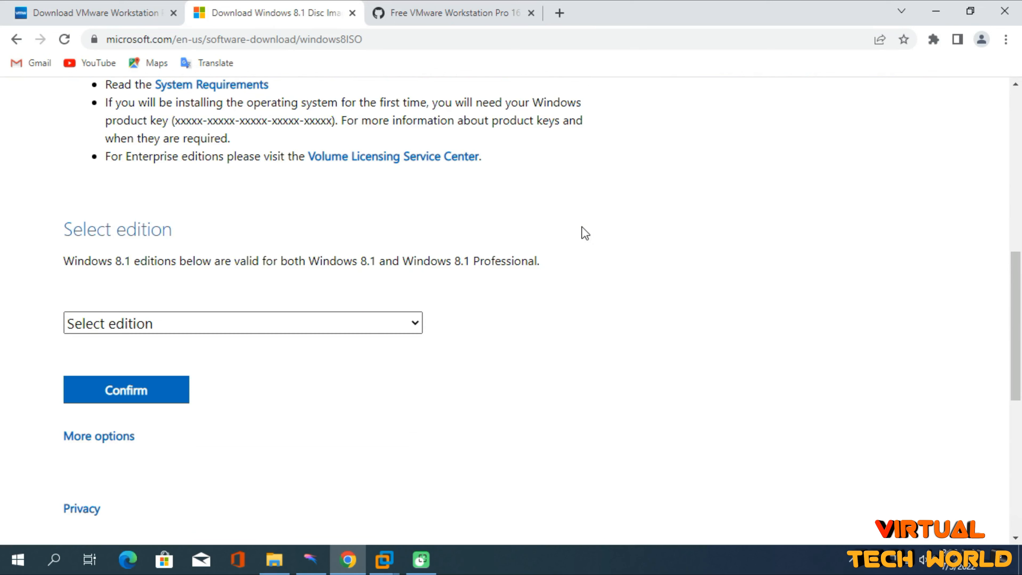
pyautogui.click(261, 324)
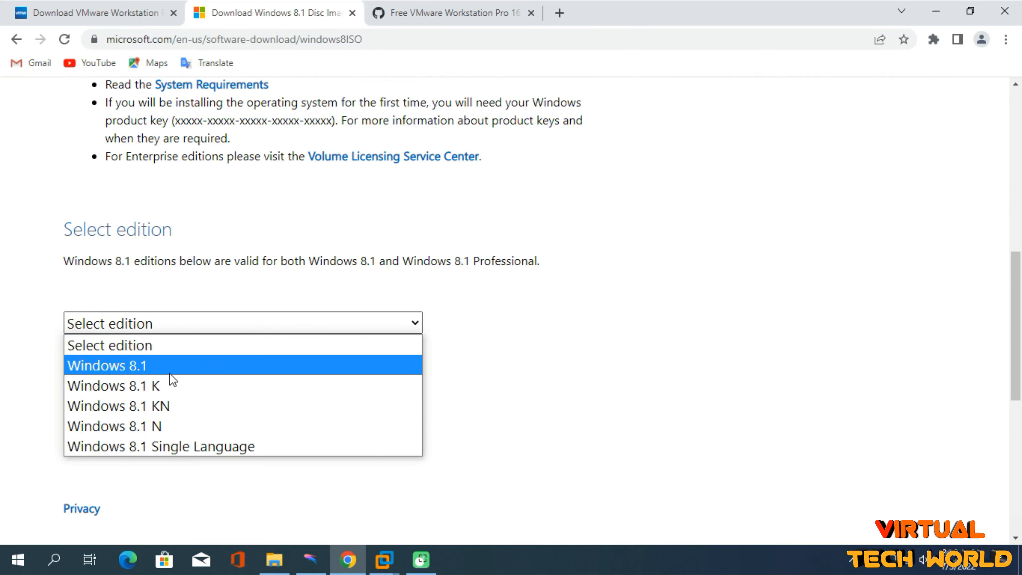
pyautogui.click(165, 446)
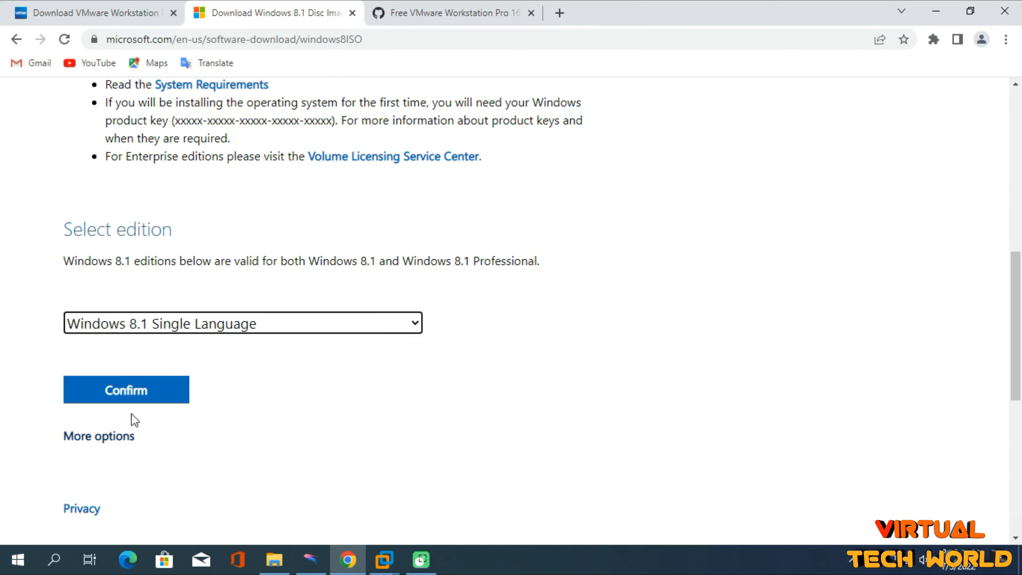
pyautogui.click(140, 392)
# Choose English (United States) as the product language for the Windows 8.1 download and confirm it
pyautogui.click(155, 369)
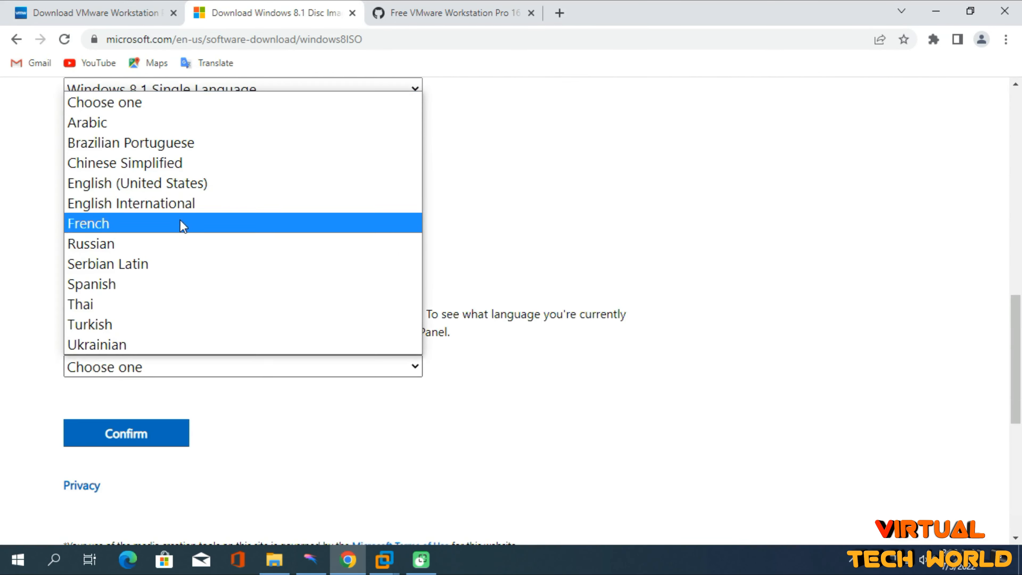
pyautogui.press('Down')
pyautogui.press('Down')
pyautogui.press('Down')
pyautogui.press('Down')
pyautogui.press('Down')
pyautogui.press('Up')
pyautogui.press('Up')
pyautogui.press('Up')
pyautogui.press('Up')
pyautogui.press('Up')
pyautogui.press('Up')
pyautogui.press('Up')
pyautogui.press('Return')
pyautogui.click(137, 435)
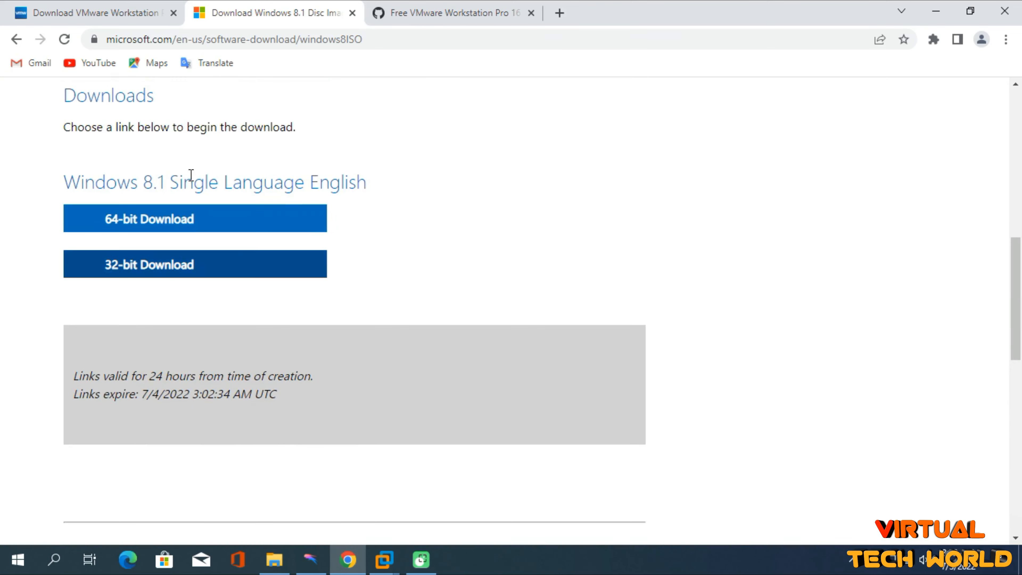
# Request the 64-bit Windows 8.1 Single Language ISO download and cancel it
pyautogui.click(173, 227)
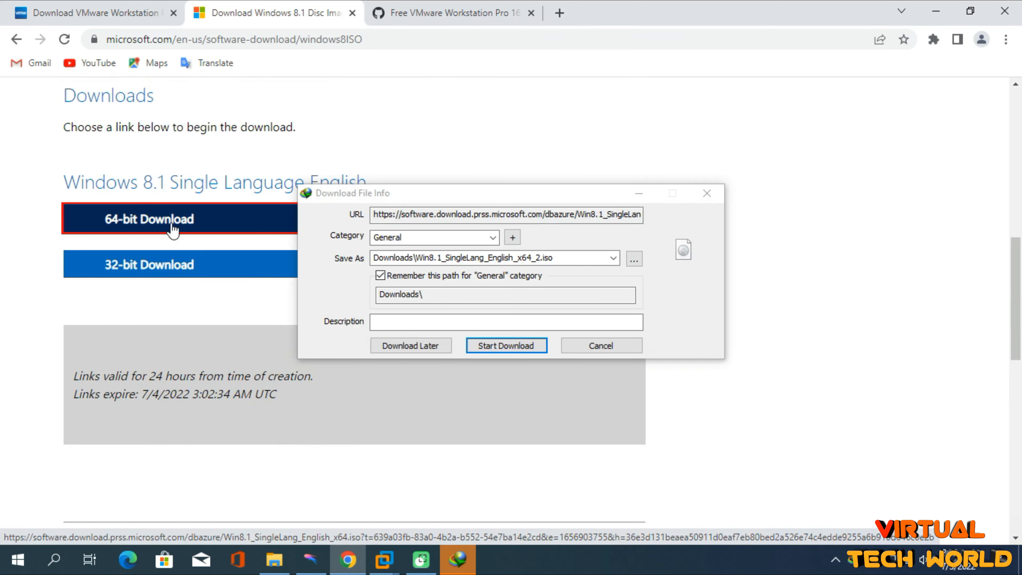
pyautogui.click(609, 346)
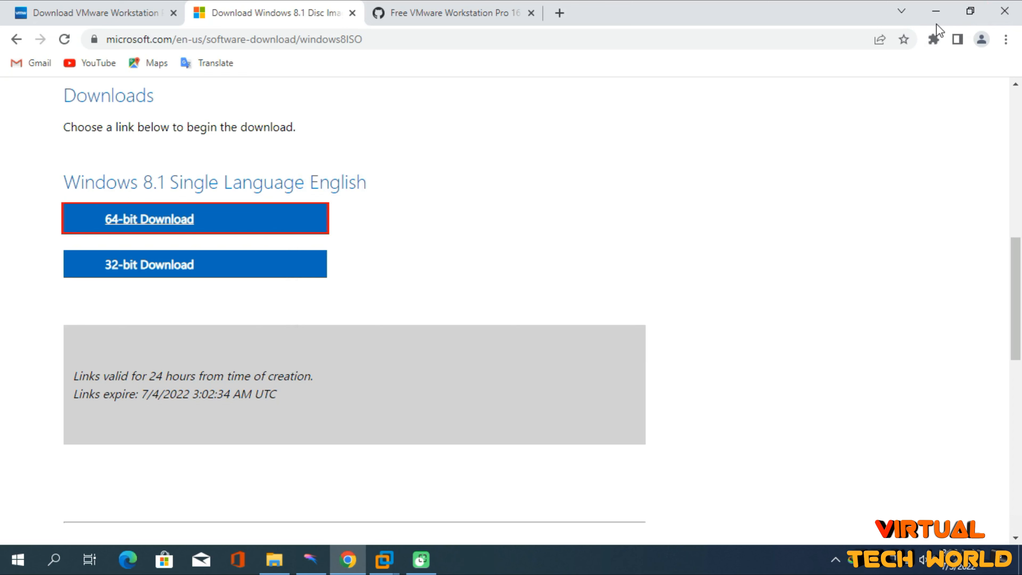
# Switch to VMware Workstation and begin a new virtual machine using Custom (advanced) configuration and Workstation 16.2.x hardware compatibility
pyautogui.click(934, 11)
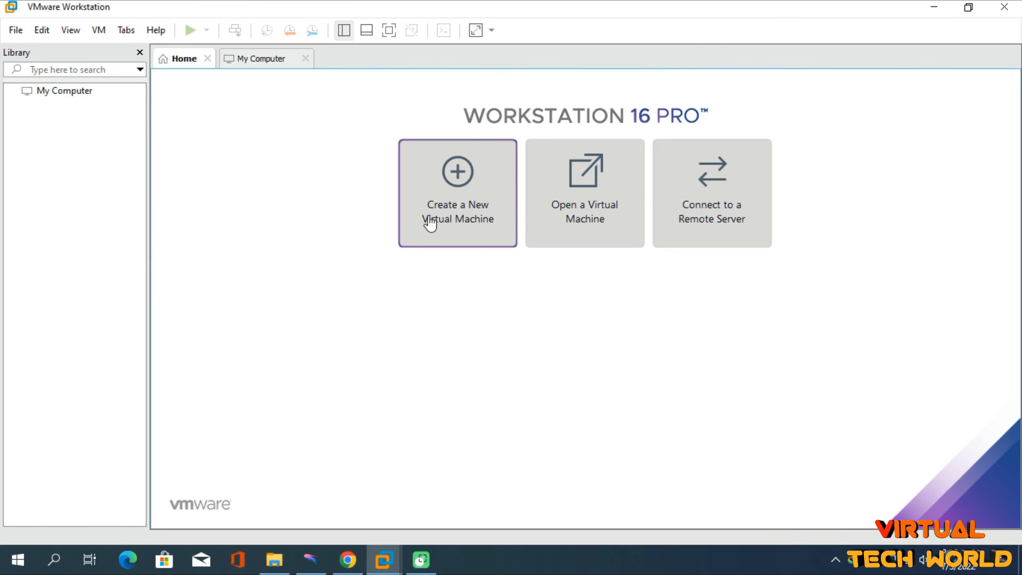
pyautogui.click(463, 200)
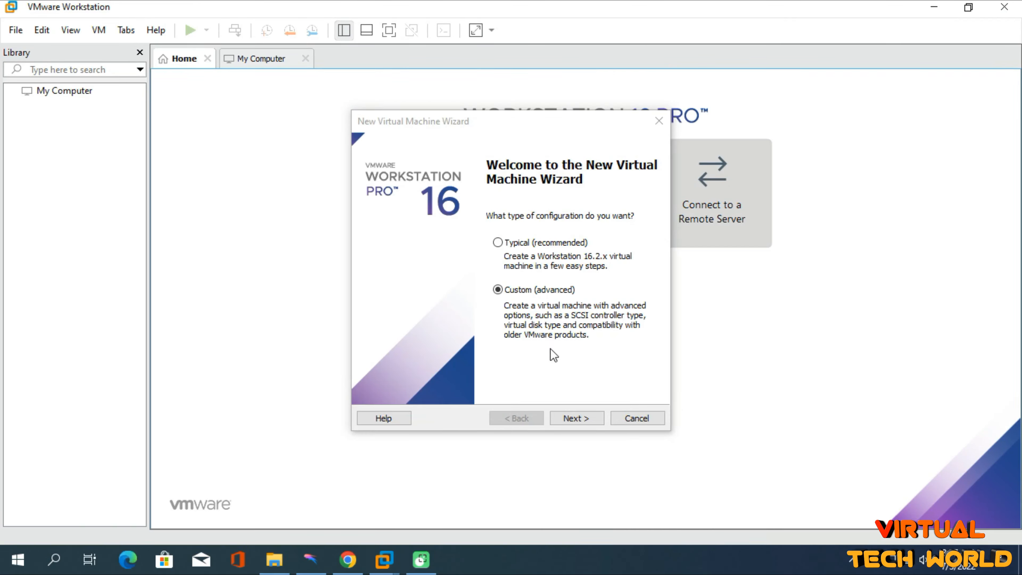
pyautogui.click(511, 293)
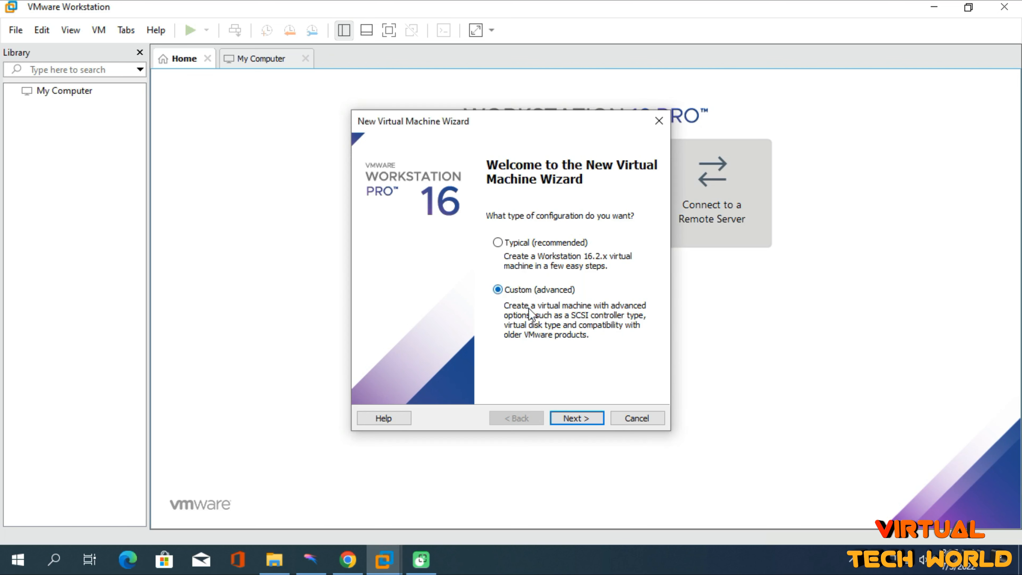
pyautogui.click(580, 424)
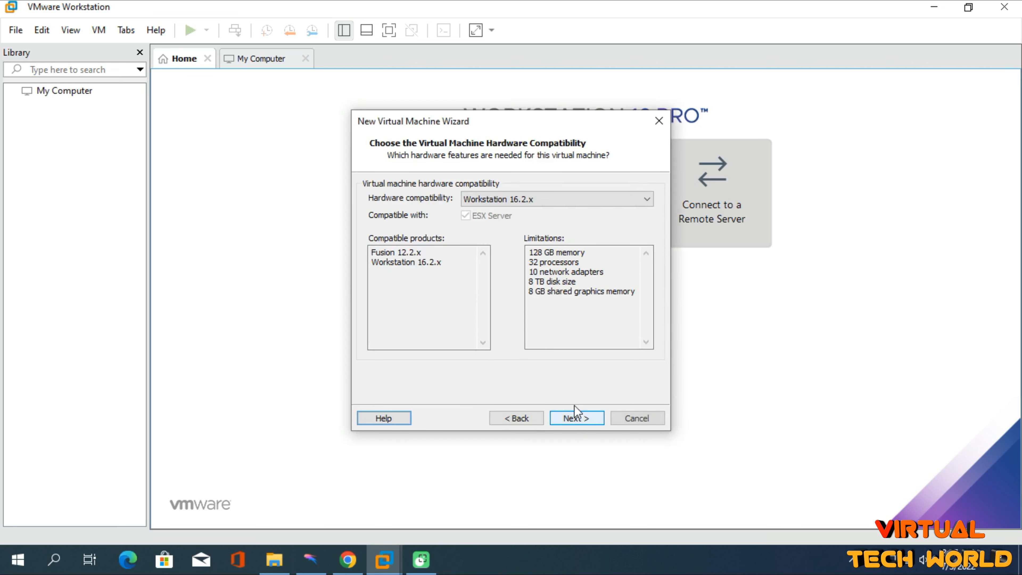
pyautogui.click(567, 417)
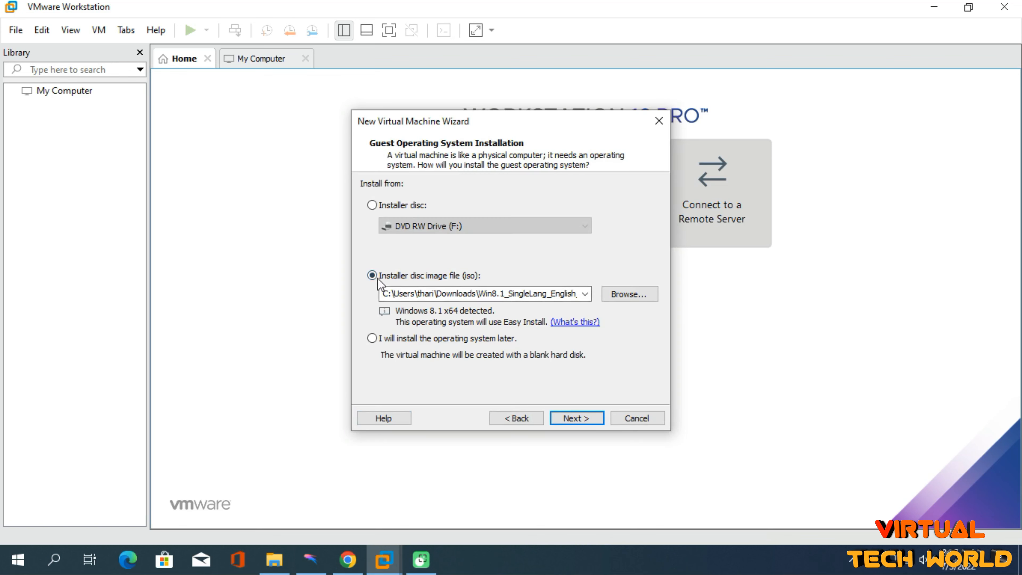
# Use the Win8.1_SingleLang_English_x64 image from the Downloads folder as the guest operating system's installer disc image
pyautogui.click(391, 281)
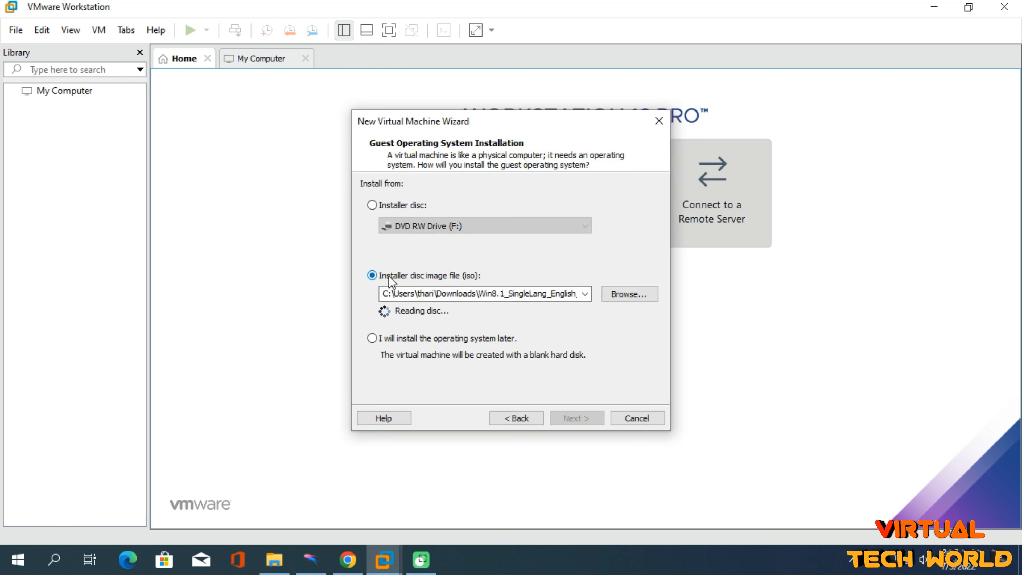
pyautogui.click(630, 299)
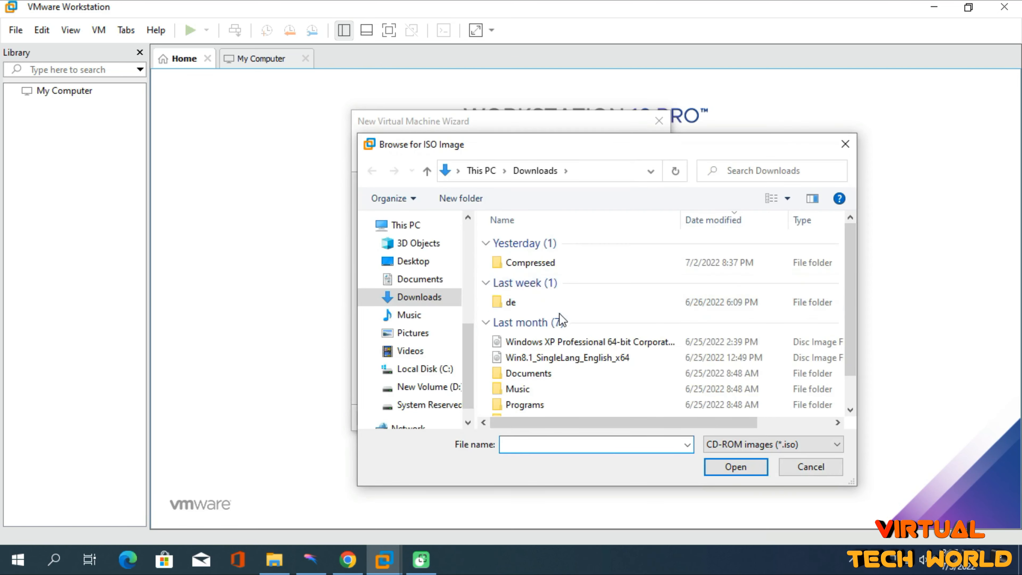
pyautogui.click(575, 362)
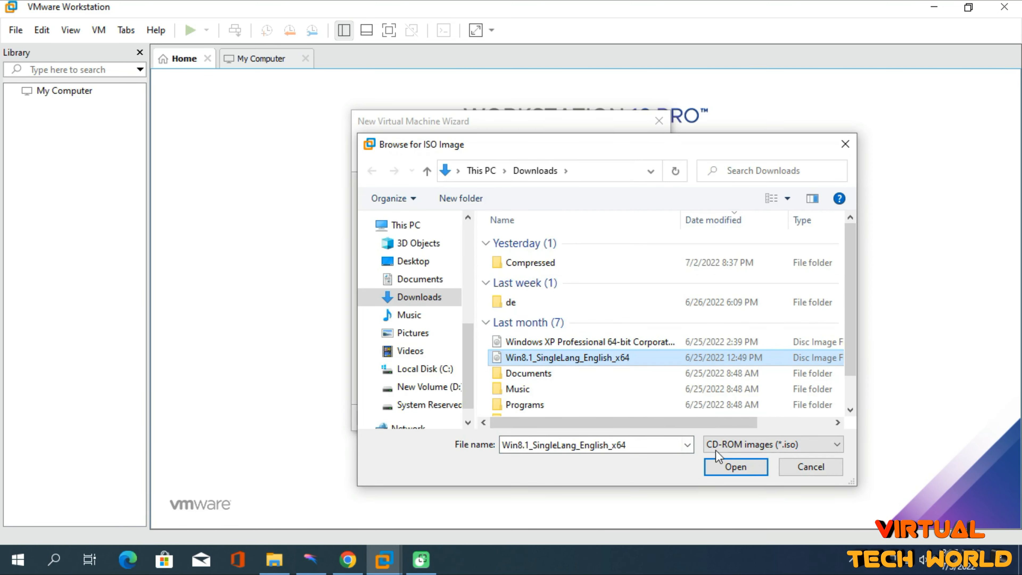
pyautogui.click(718, 466)
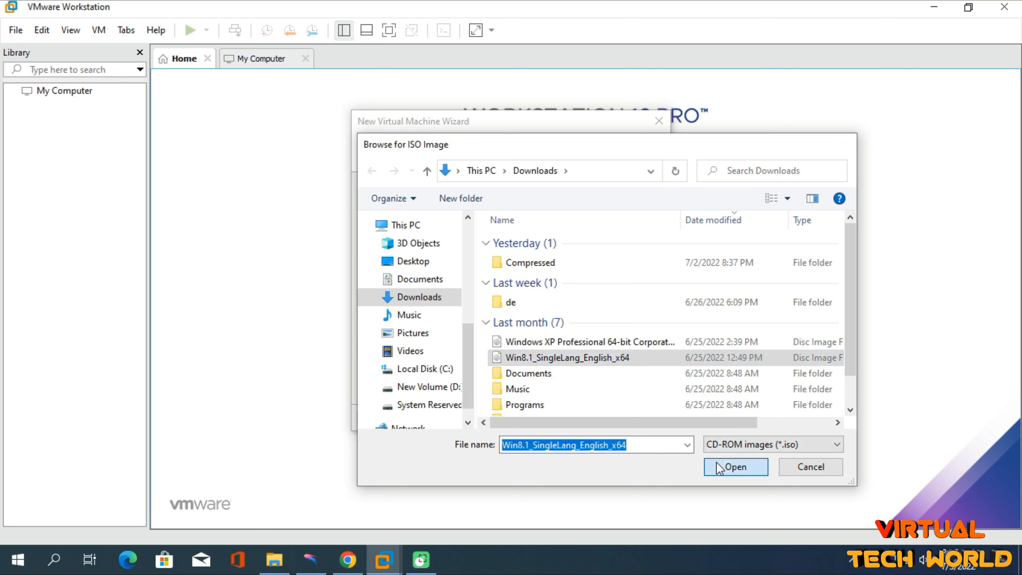
pyautogui.click(576, 418)
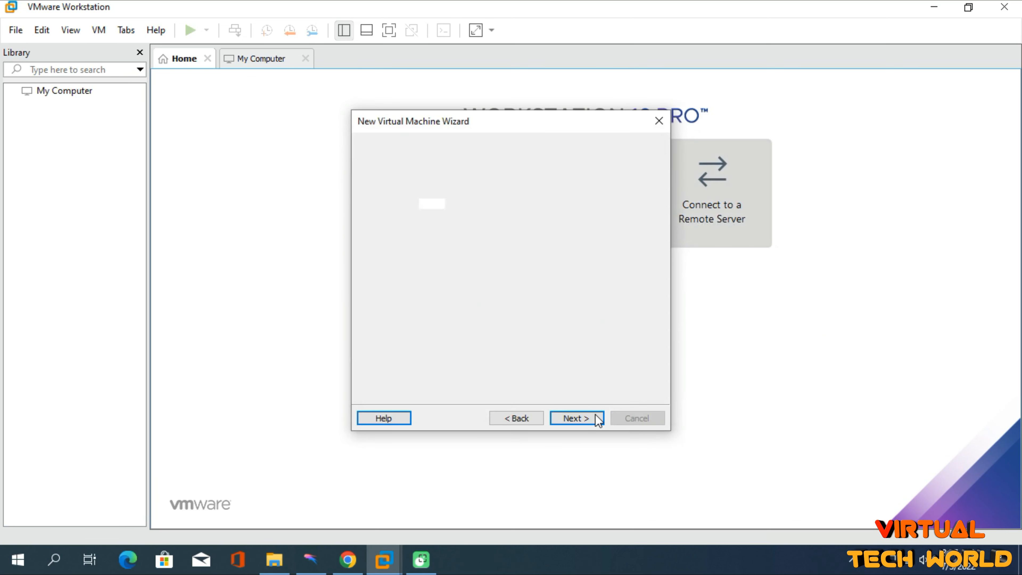
# Continue without a Windows product key, accepting the virtual machine name Windows 8.x x64 and BIOS firmware
pyautogui.click(594, 417)
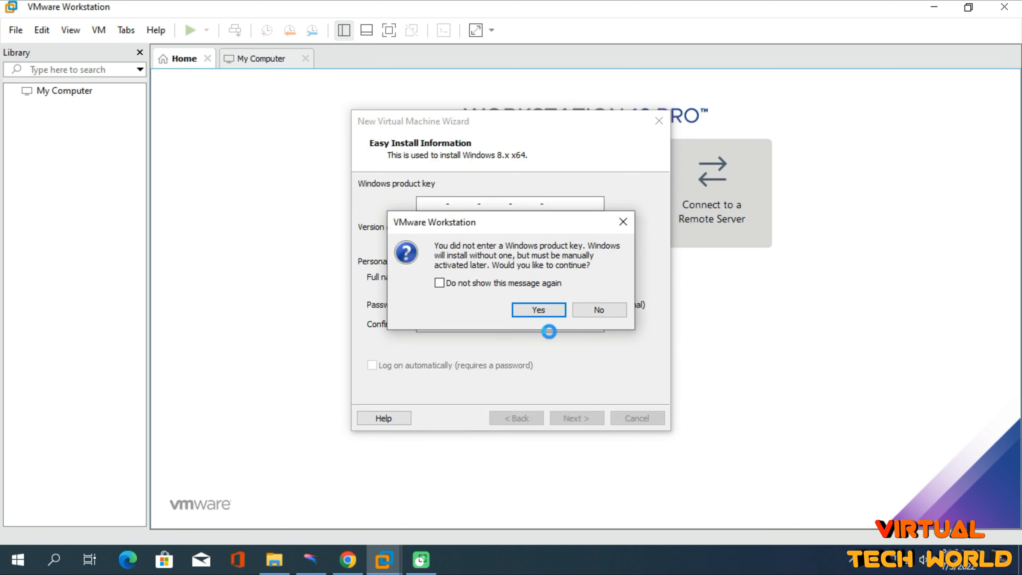
pyautogui.click(549, 311)
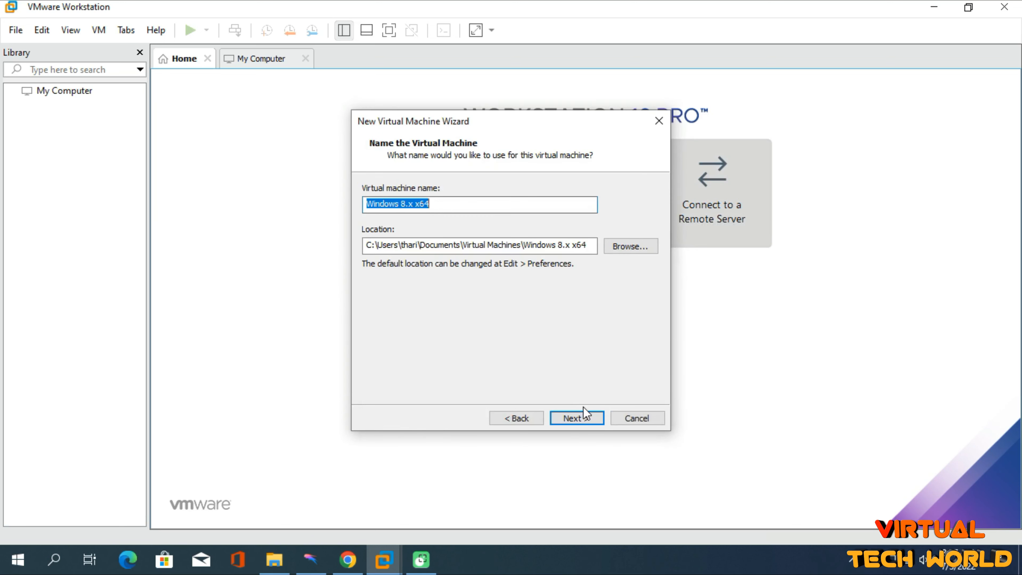
pyautogui.click(583, 417)
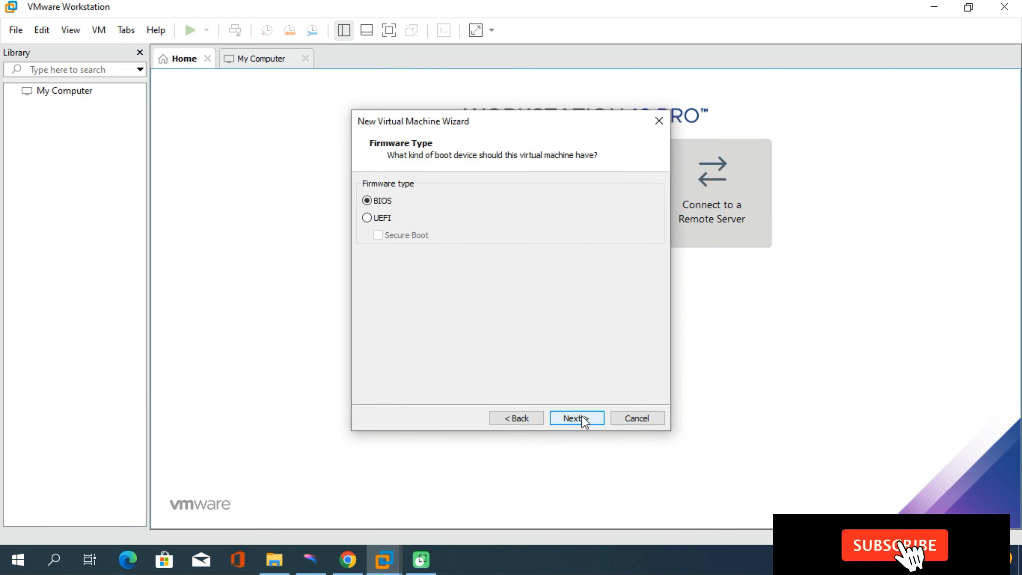
pyautogui.click(584, 418)
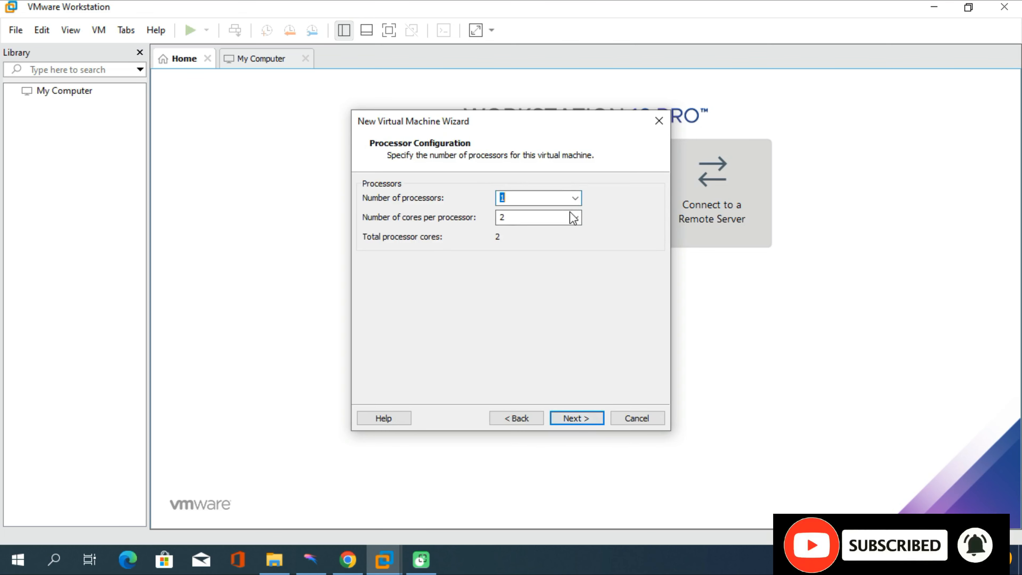
# Set the virtual machine to 2 processors with 1 core per processor
pyautogui.click(575, 217)
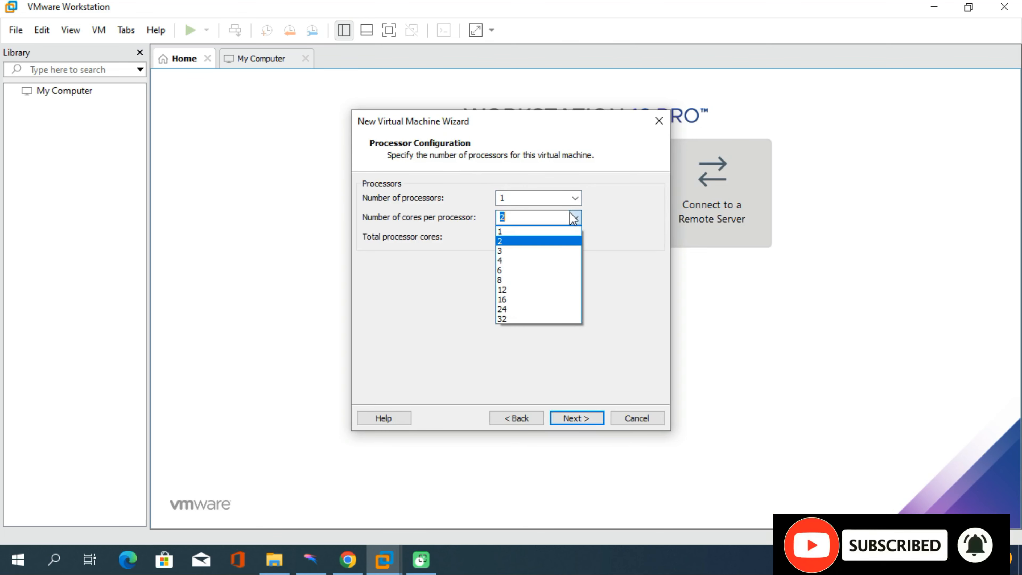
pyautogui.click(568, 231)
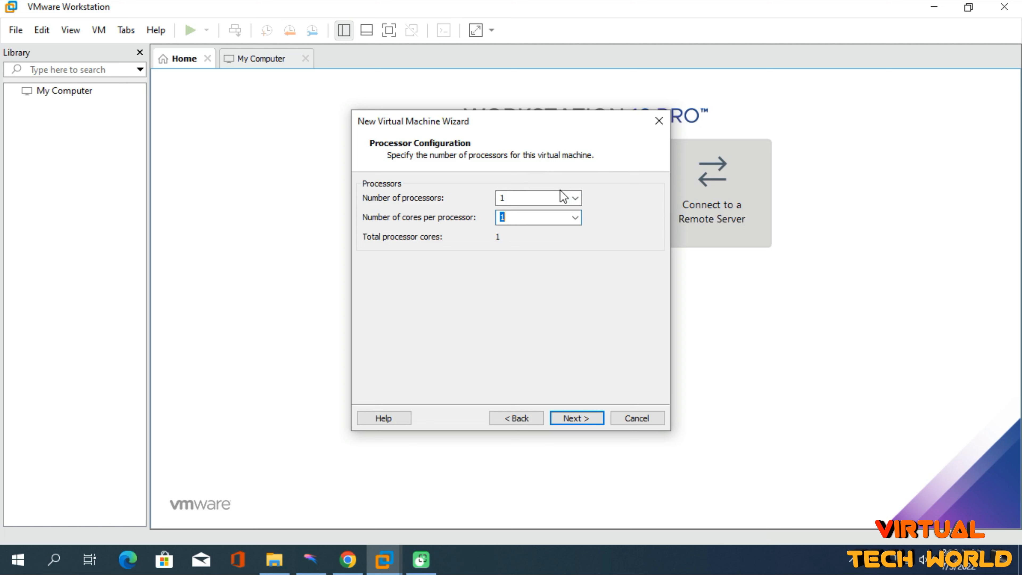
pyautogui.click(576, 198)
pyautogui.click(548, 225)
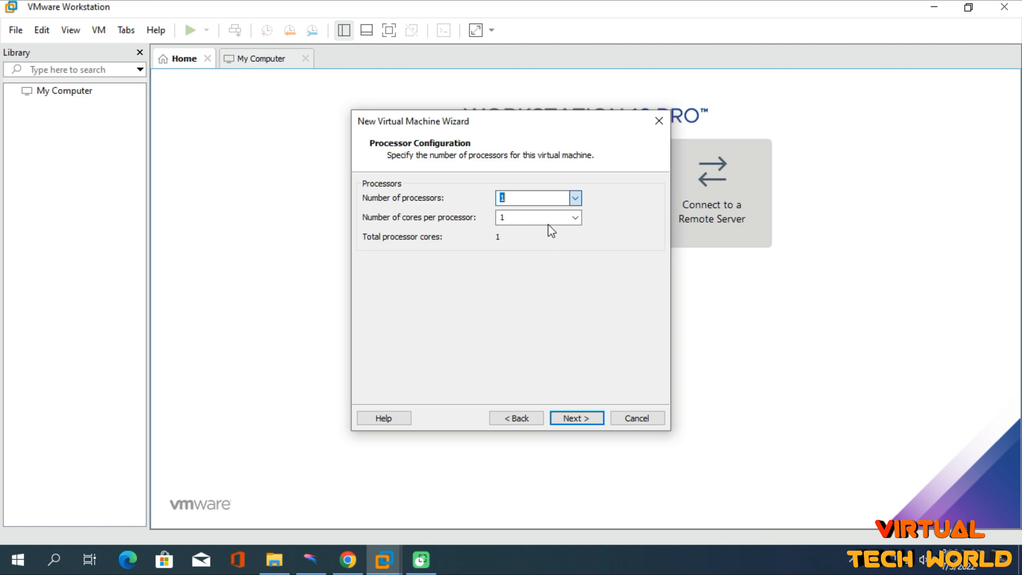
pyautogui.click(576, 218)
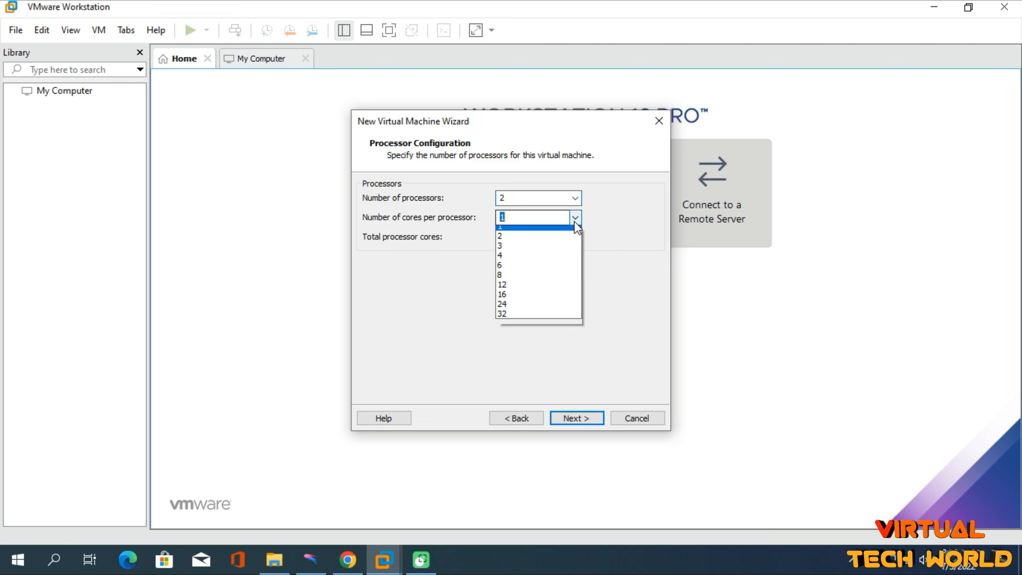
pyautogui.click(554, 241)
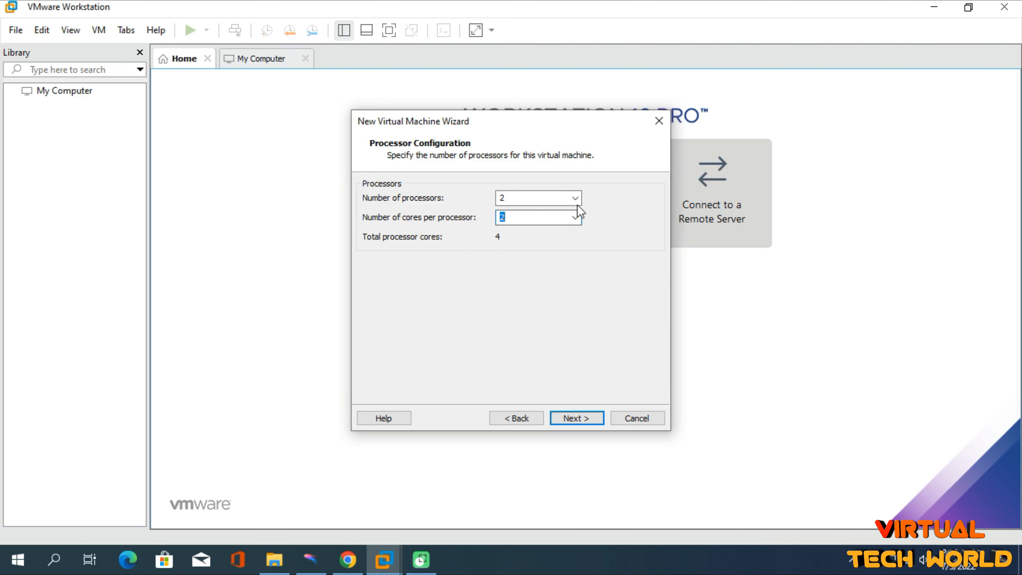
pyautogui.click(577, 217)
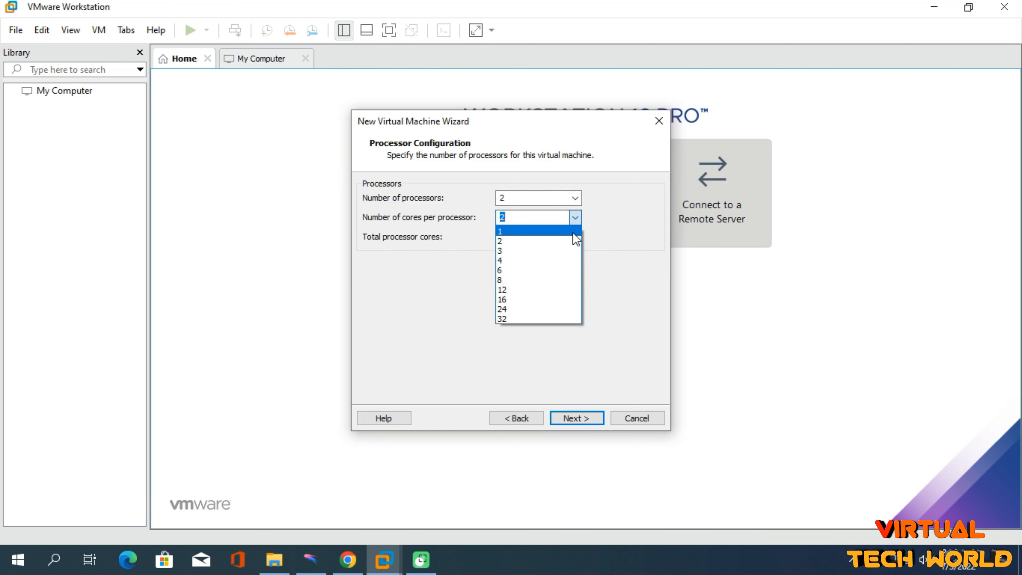
pyautogui.click(573, 232)
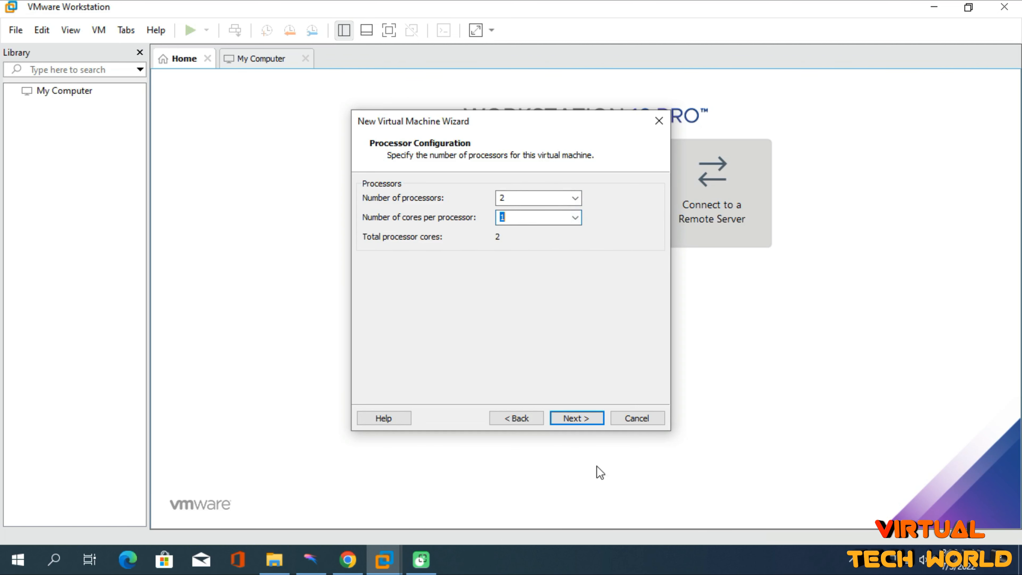
# Accept the processor settings, 2048 MB of memory, NAT networking, the default I/O controller and the SCSI virtual disk type
pyautogui.click(582, 418)
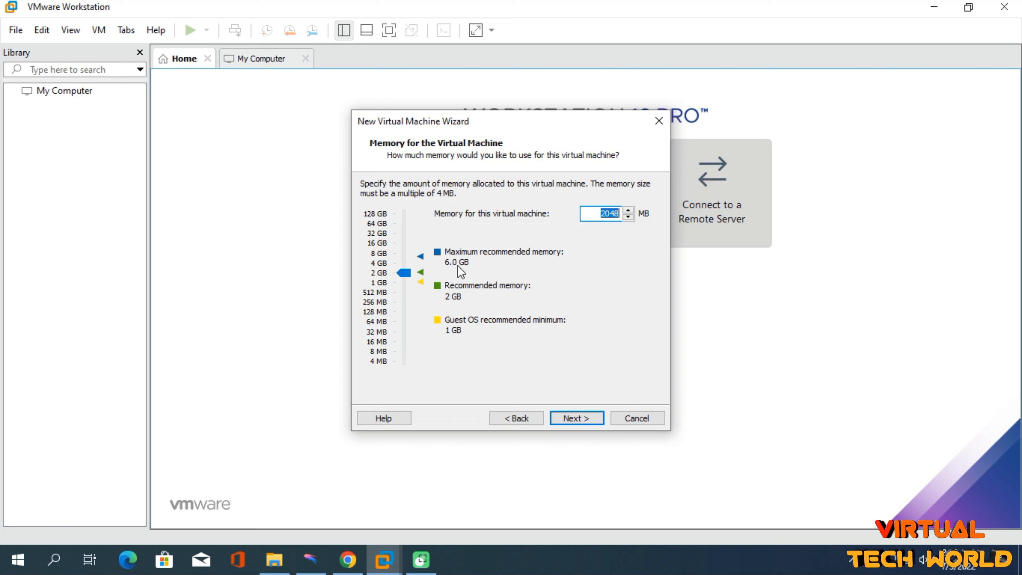
pyautogui.click(587, 423)
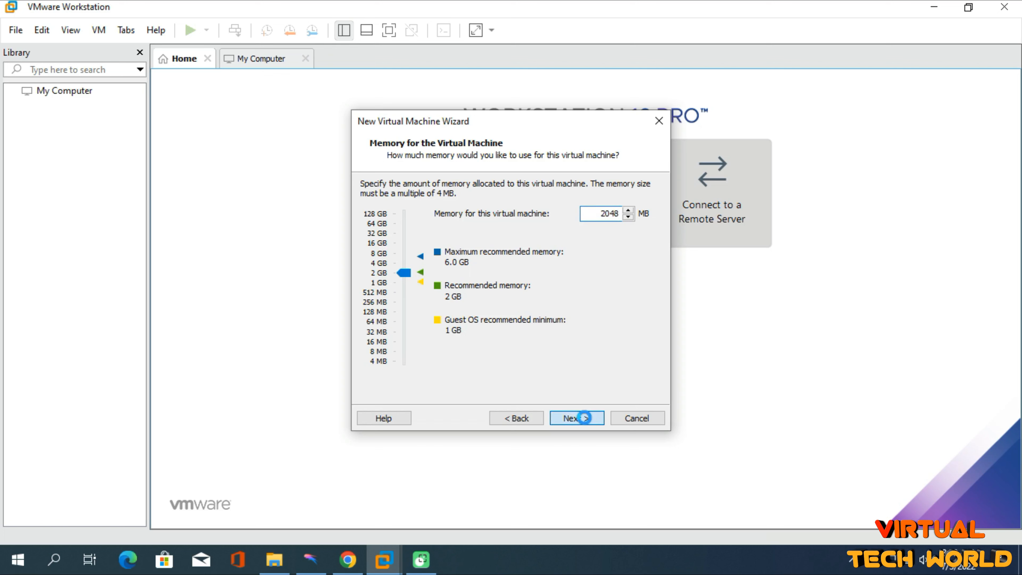
pyautogui.click(587, 423)
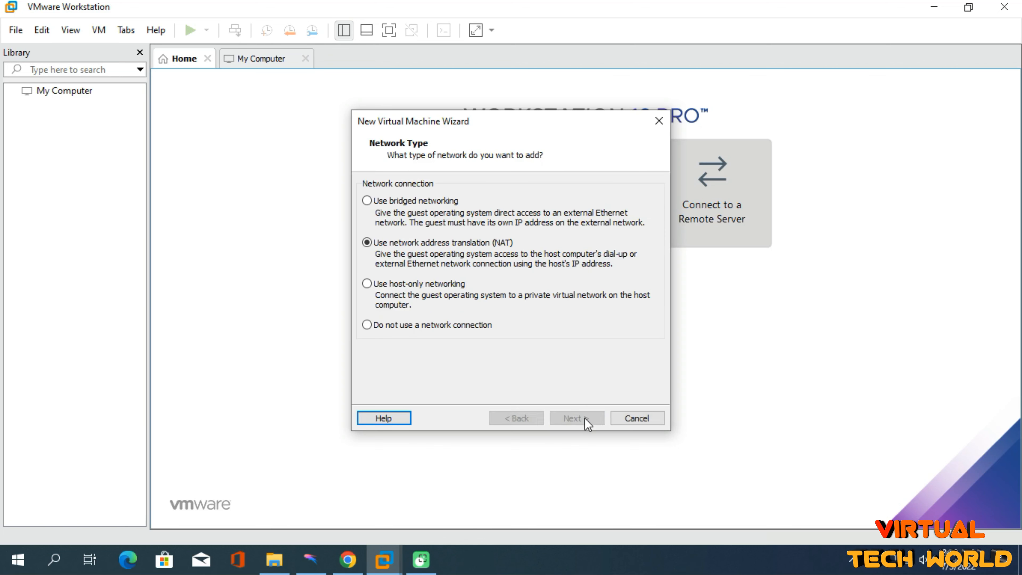
pyautogui.click(587, 423)
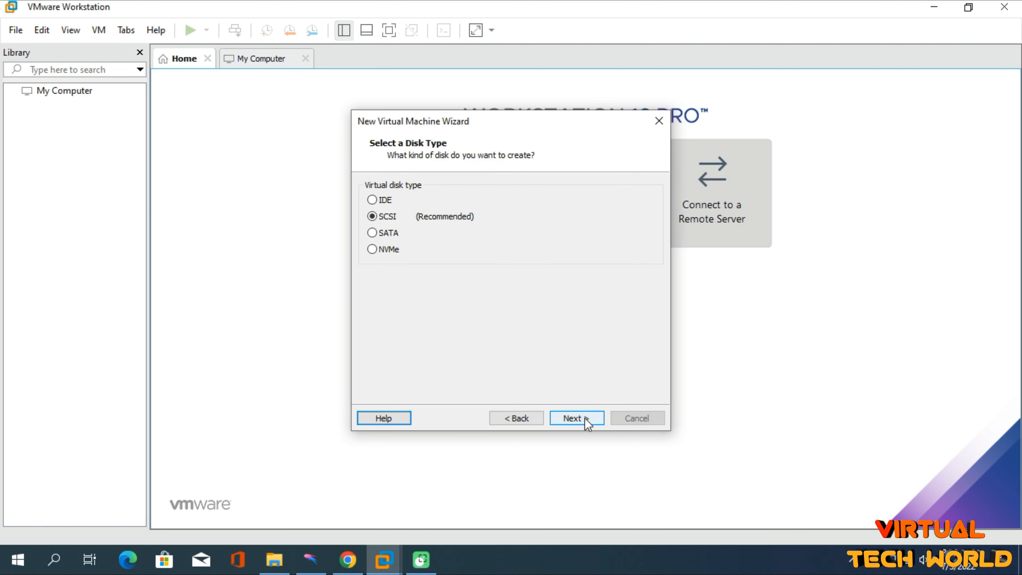
pyautogui.click(588, 422)
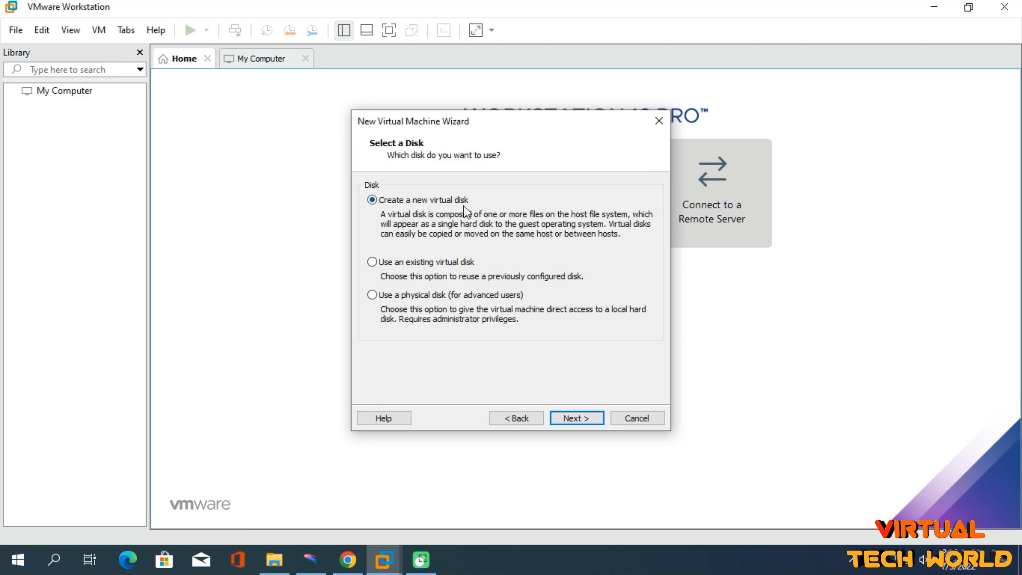
# Create a new 40 GB virtual disk with all disk space allocated now and split into multiple files
pyautogui.click(578, 417)
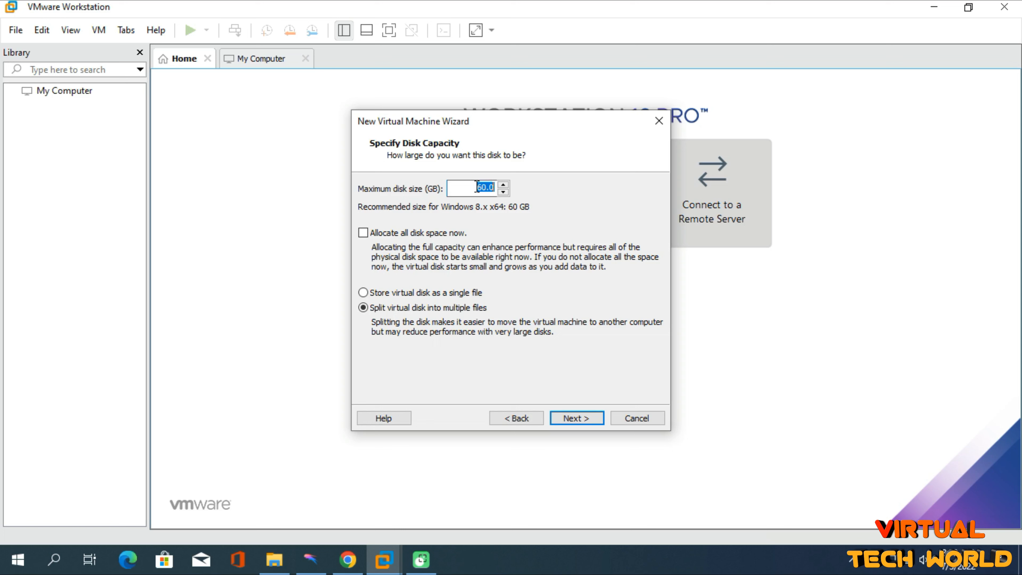
pyautogui.write('40')
pyautogui.click(364, 233)
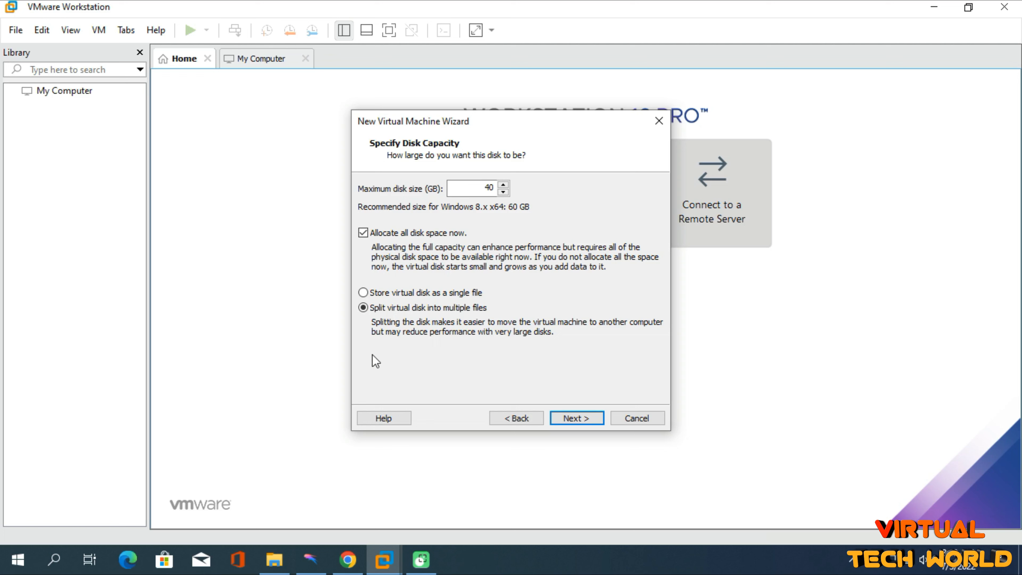
pyautogui.click(380, 292)
pyautogui.click(392, 307)
pyautogui.click(588, 418)
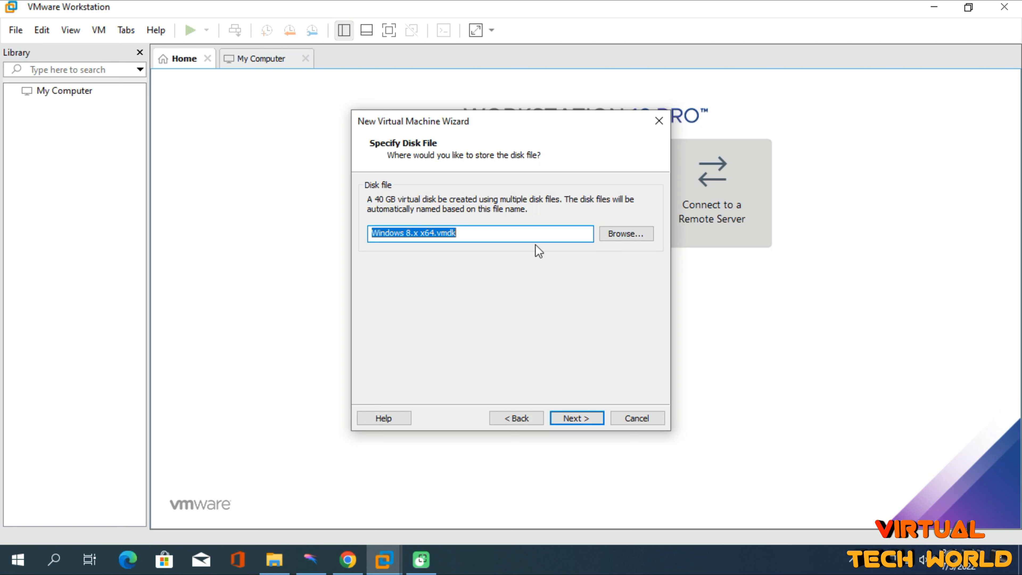
# Store the virtual disk file as Windows 8.x x64 in New folder (2) on New Volume (D:)
pyautogui.click(614, 228)
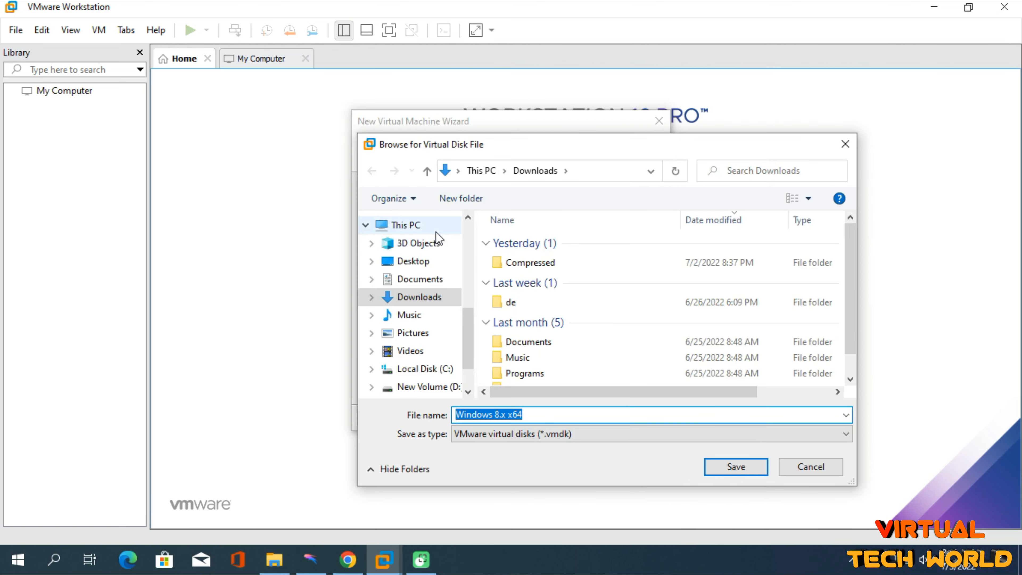
pyautogui.click(436, 231)
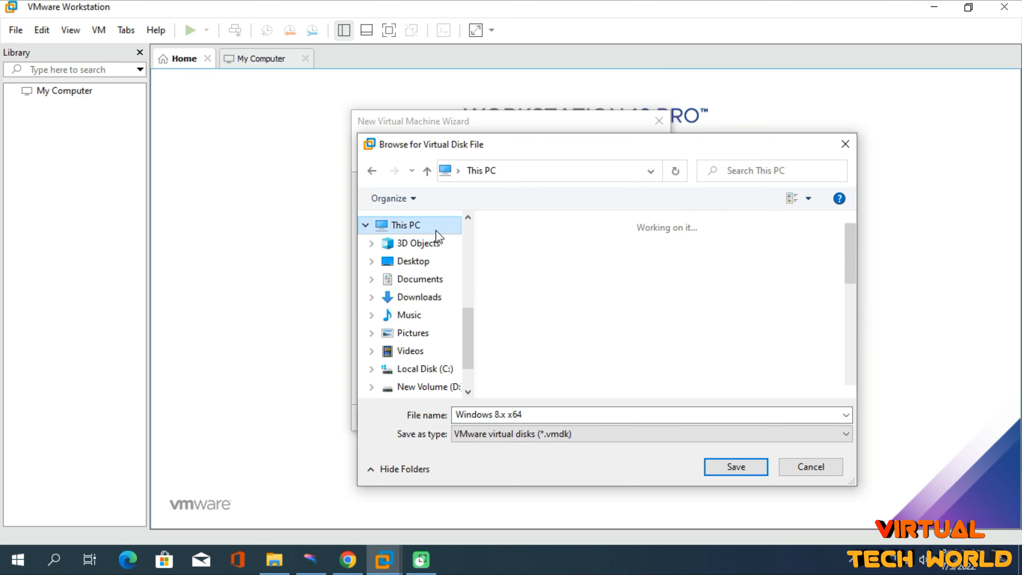
pyautogui.moveTo(853, 239); pyautogui.dragTo(854, 312)
pyautogui.doubleClick(563, 372)
pyautogui.doubleClick(551, 302)
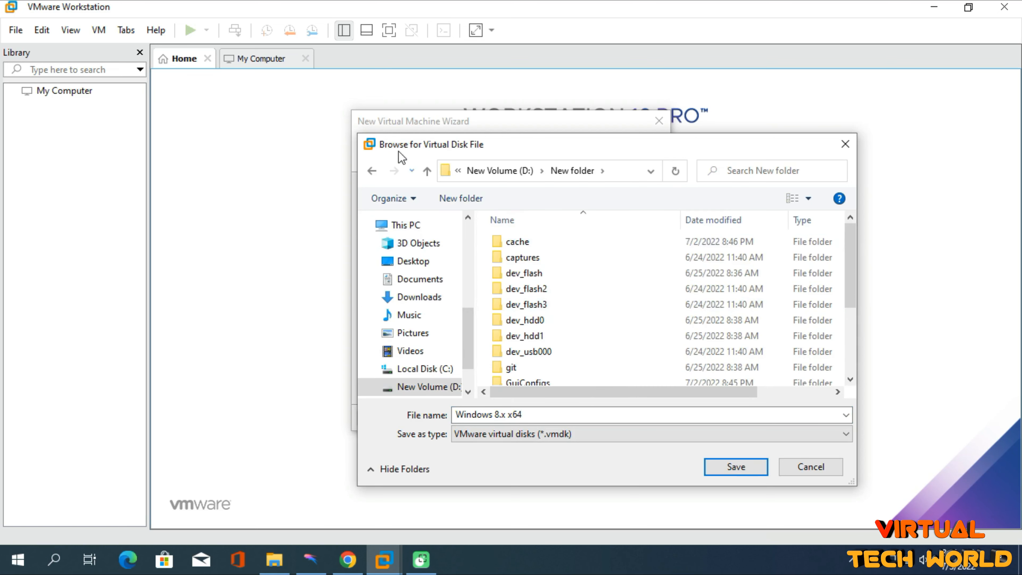
pyautogui.click(427, 171)
pyautogui.doubleClick(694, 318)
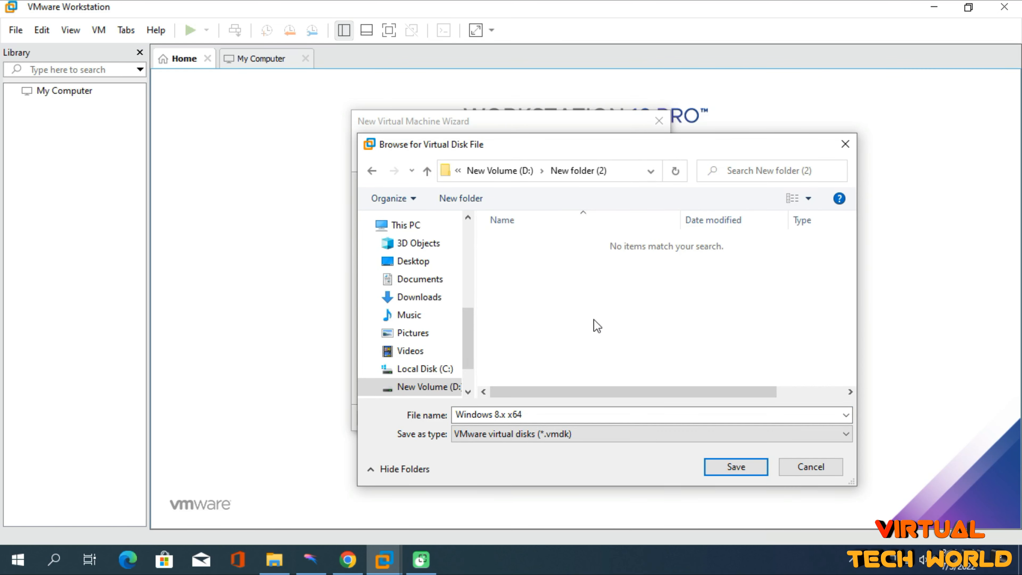
pyautogui.click(723, 468)
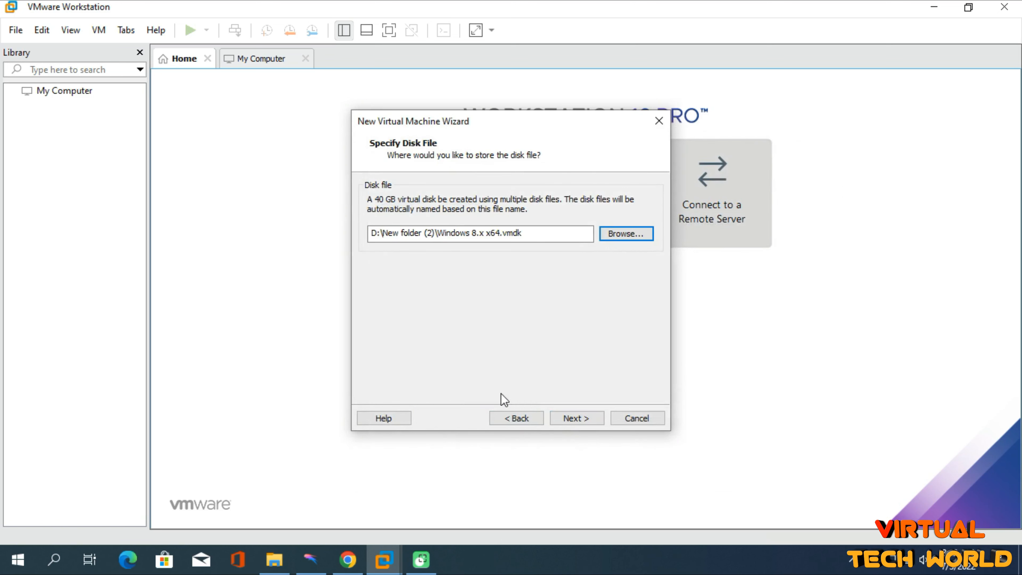
# Finish creating the virtual machine with power-on after creation enabled, and select Windows 8.x x64 under My Computer
pyautogui.click(580, 423)
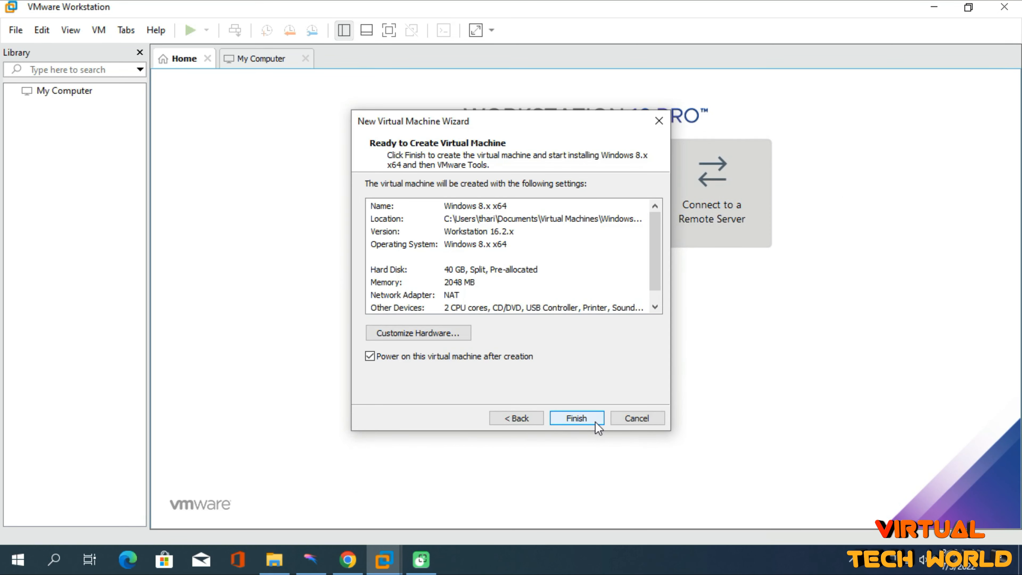
pyautogui.click(595, 422)
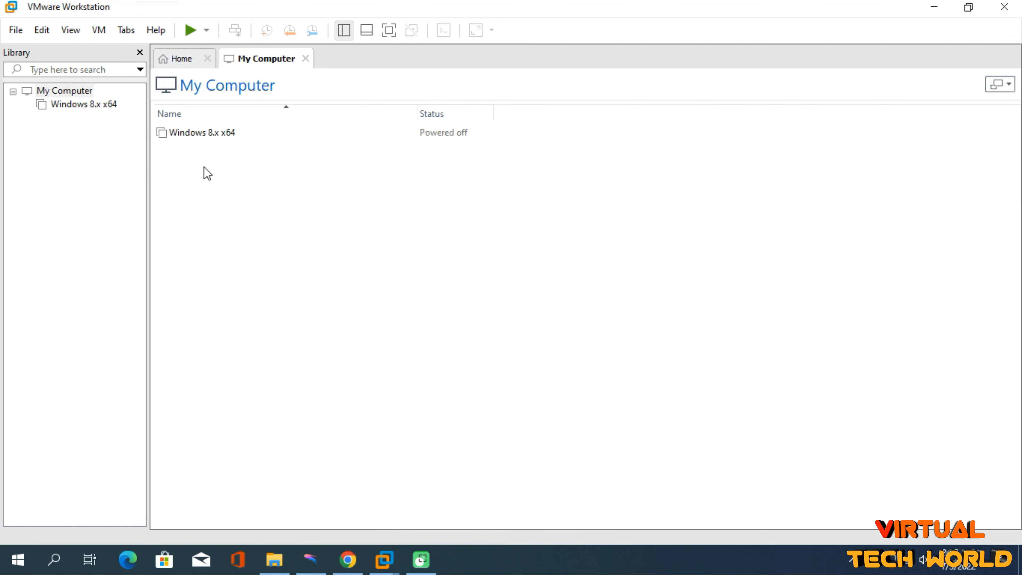
pyautogui.click(216, 139)
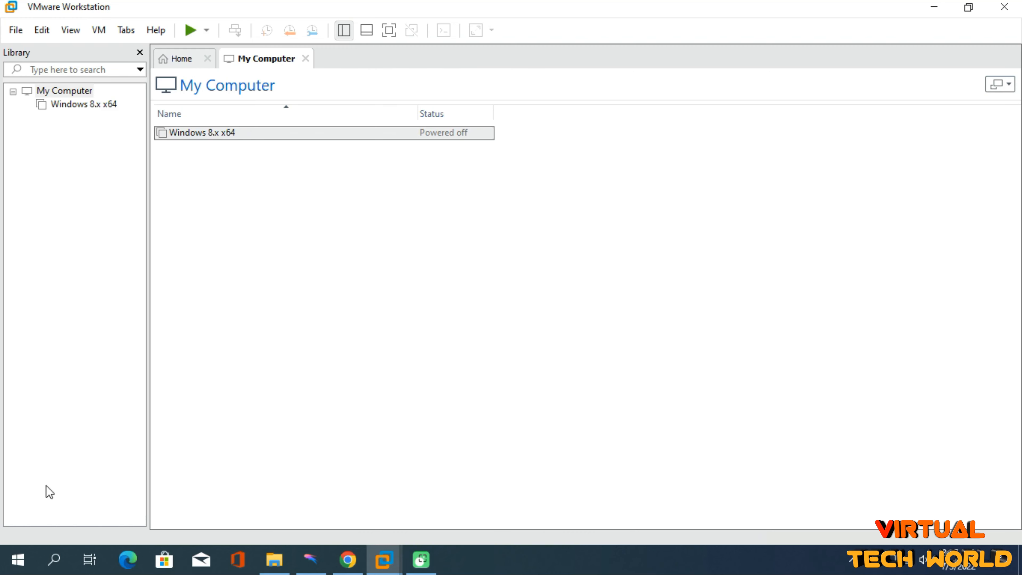
# Search Windows for "features" and open Turn Windows features on or off
pyautogui.click(52, 560)
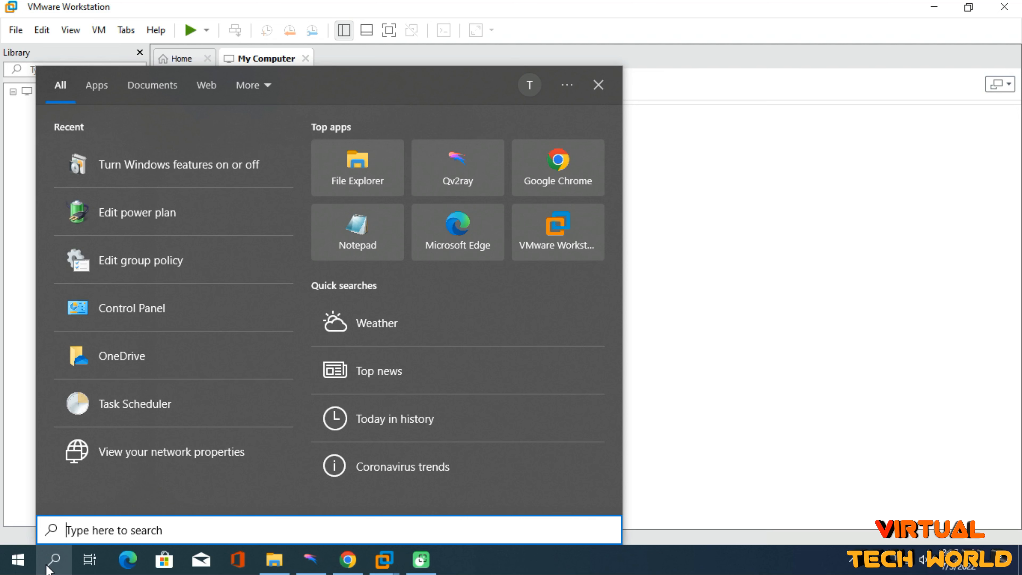
pyautogui.write('feat')
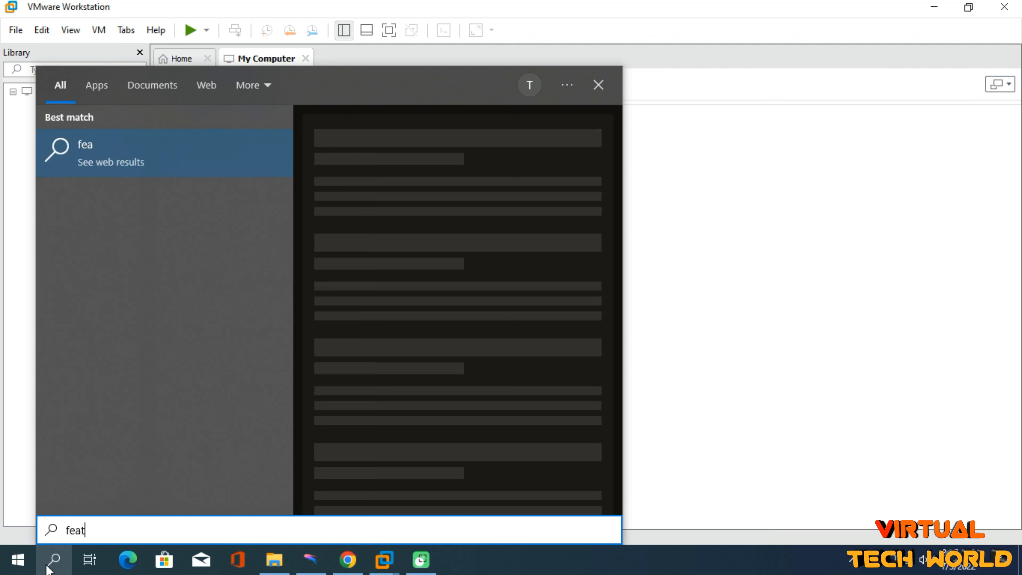
pyautogui.write('ures')
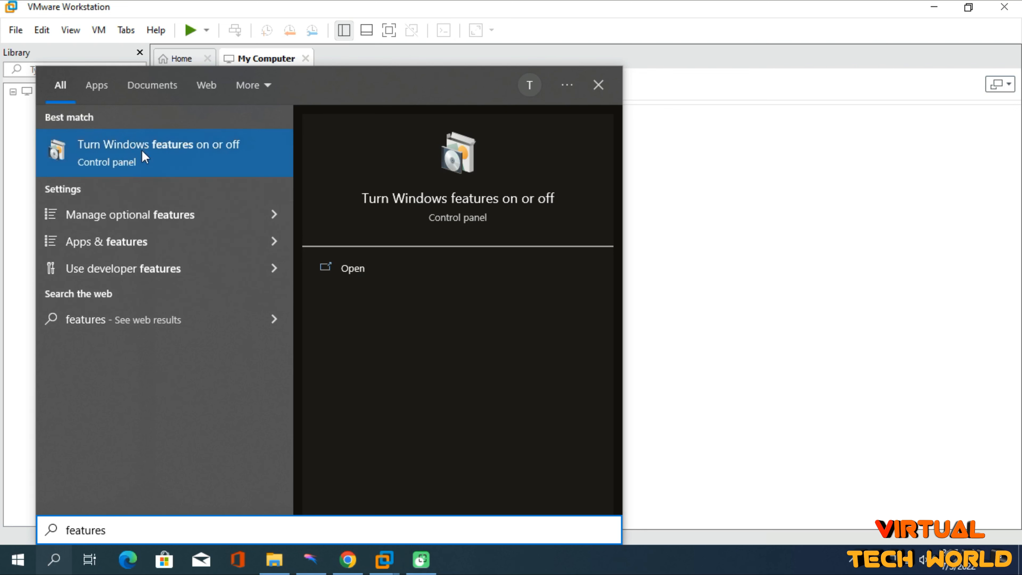
pyautogui.click(217, 163)
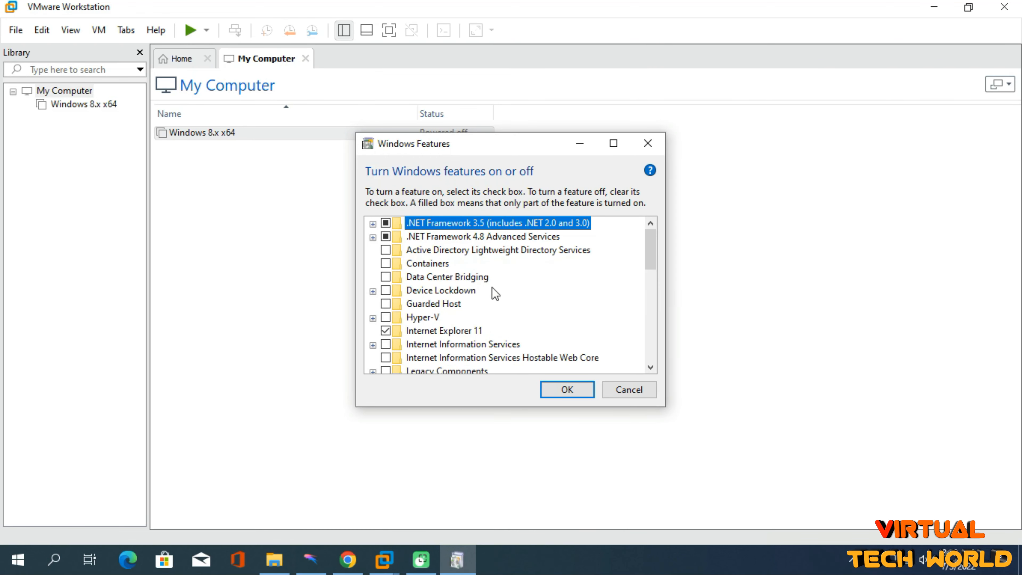
# Toggle Hyper-V and Virtual Machine Platform on and back off, and leave Windows Hypervisor Platform turned off
pyautogui.click(385, 318)
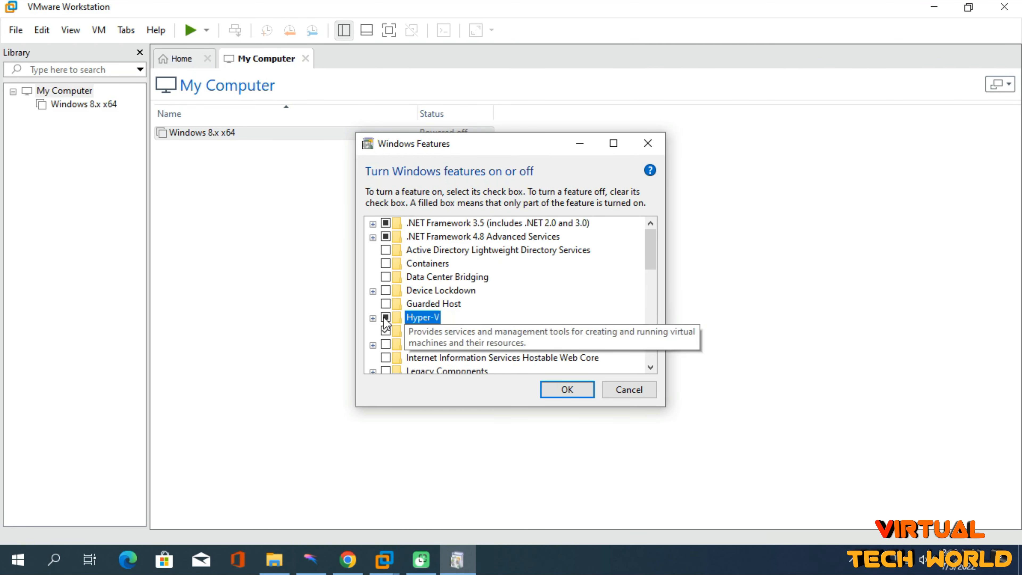
pyautogui.click(385, 317)
pyautogui.moveTo(651, 261); pyautogui.dragTo(650, 336)
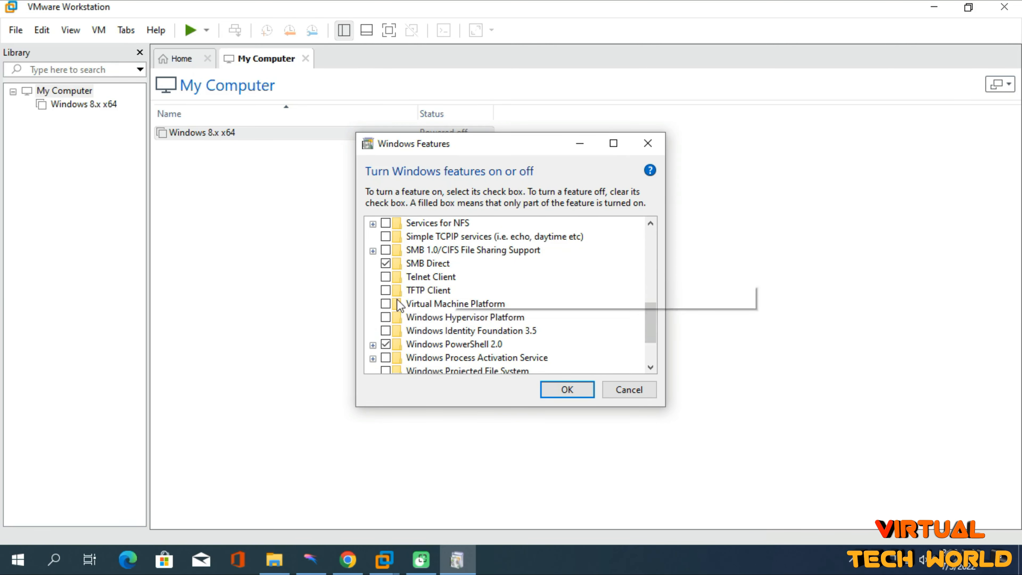
pyautogui.click(386, 304)
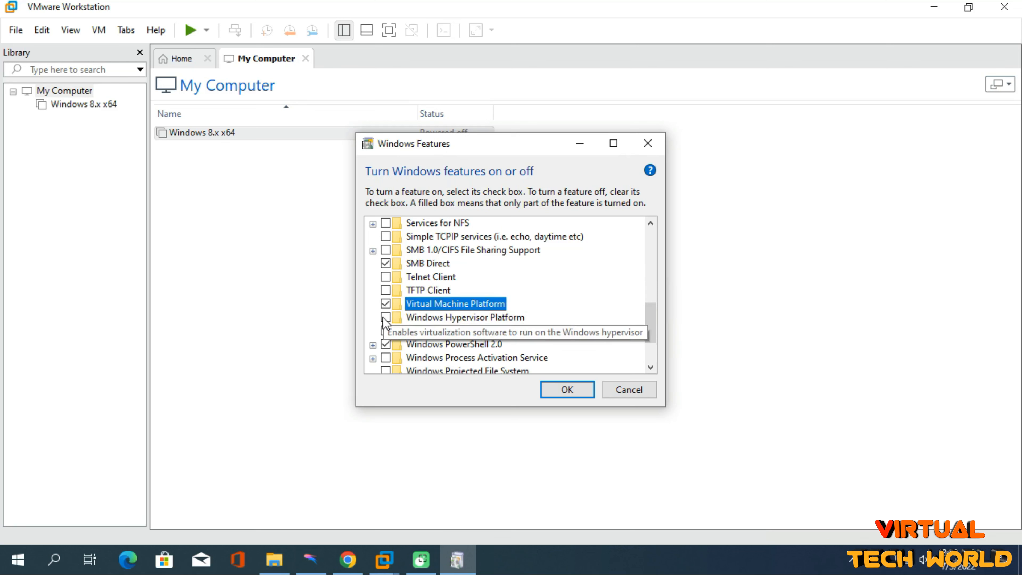
pyautogui.click(385, 317)
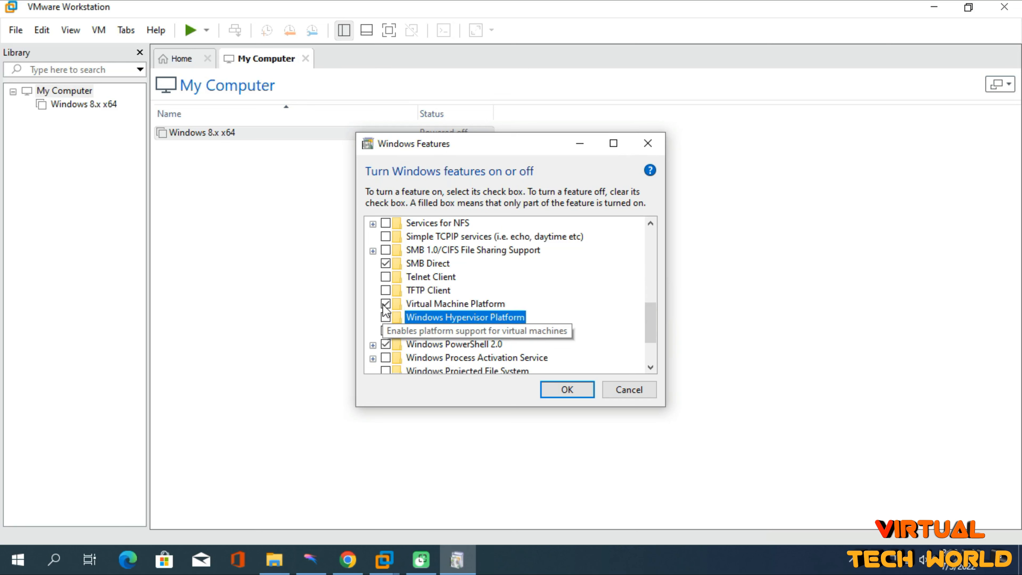
pyautogui.click(386, 304)
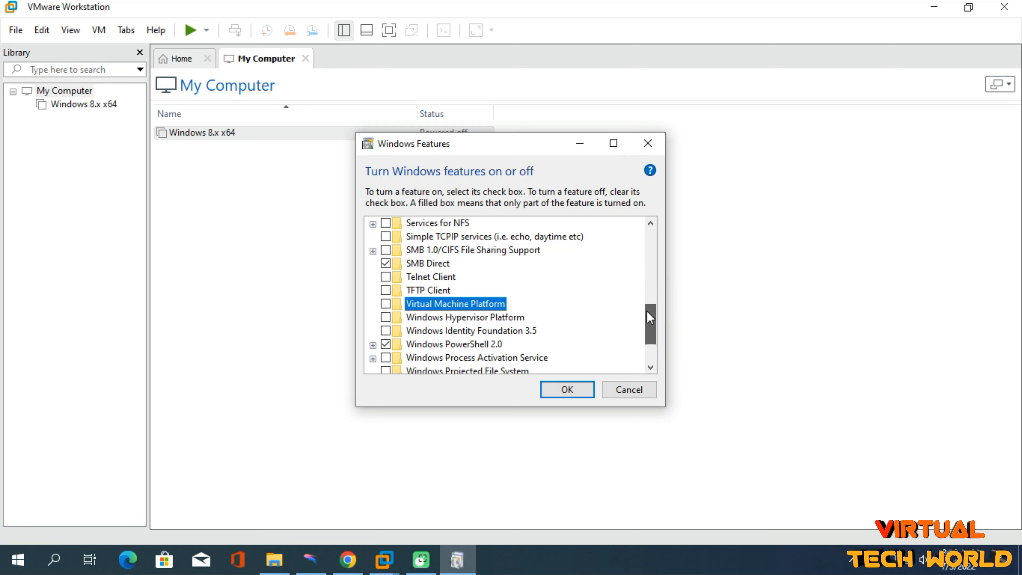
# Check the Windows Sandbox and Windows Subsystem for Linux feature entries, and accept the Windows Features dialog
pyautogui.scroll(-2, 650, 314)
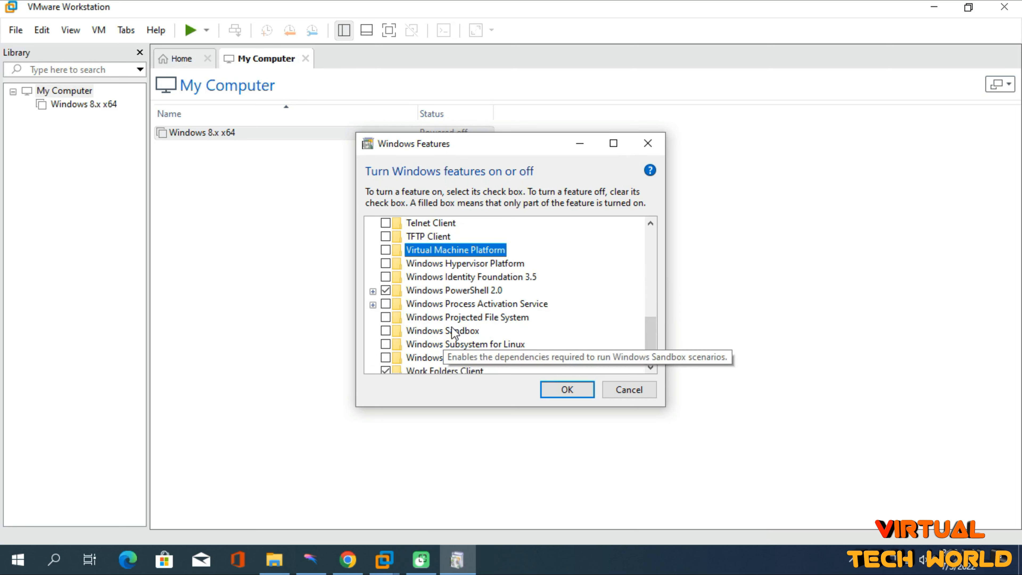
pyautogui.click(429, 333)
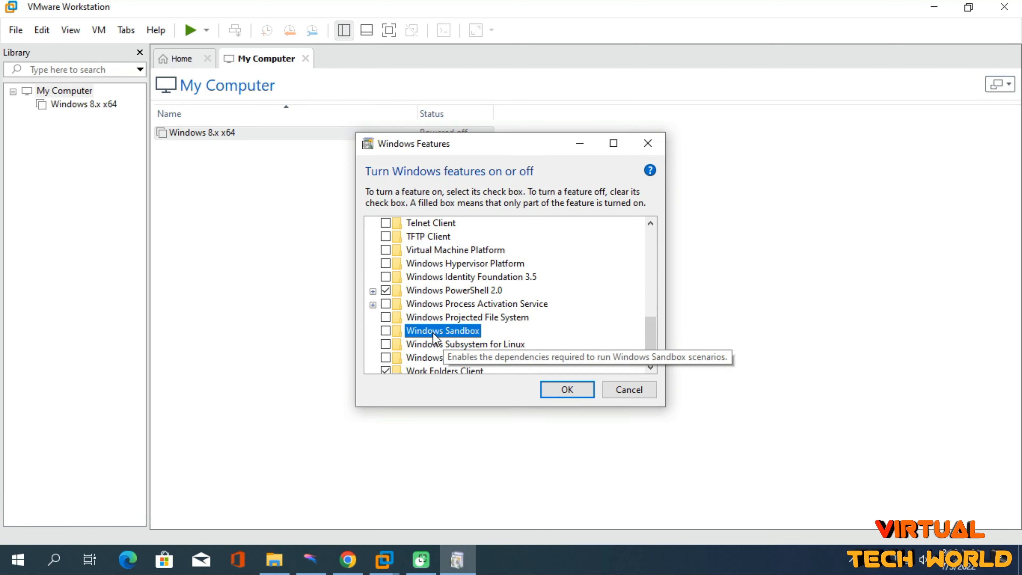
pyautogui.click(443, 346)
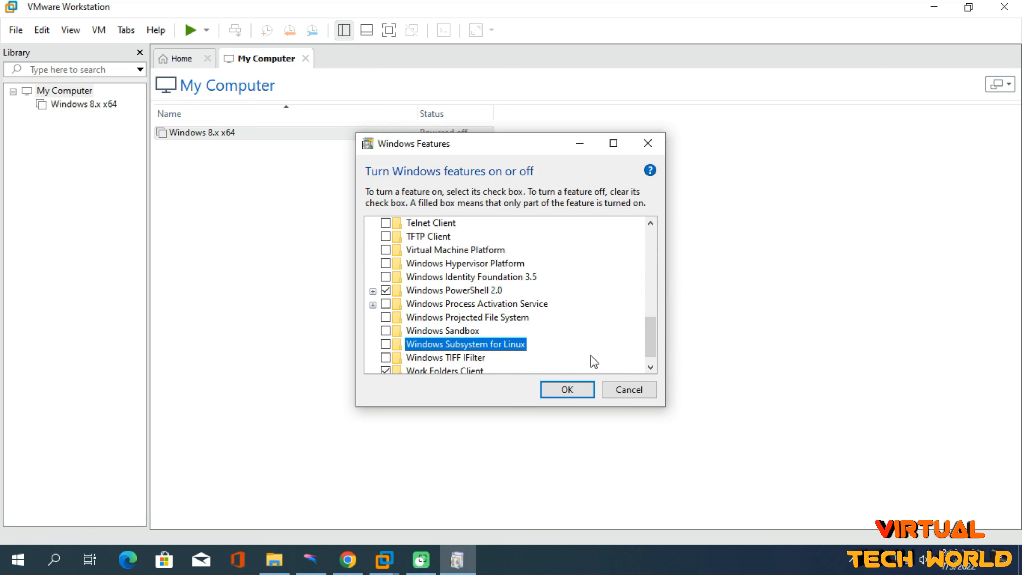
pyautogui.click(573, 391)
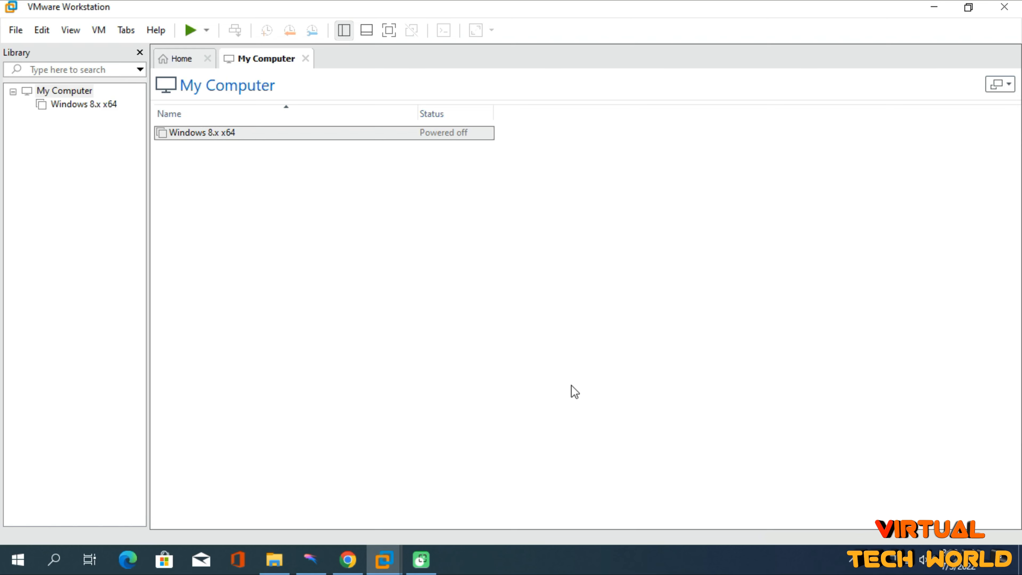
# Open the Windows 8.x x64 virtual machine from My Computer and power it on
pyautogui.doubleClick(285, 136)
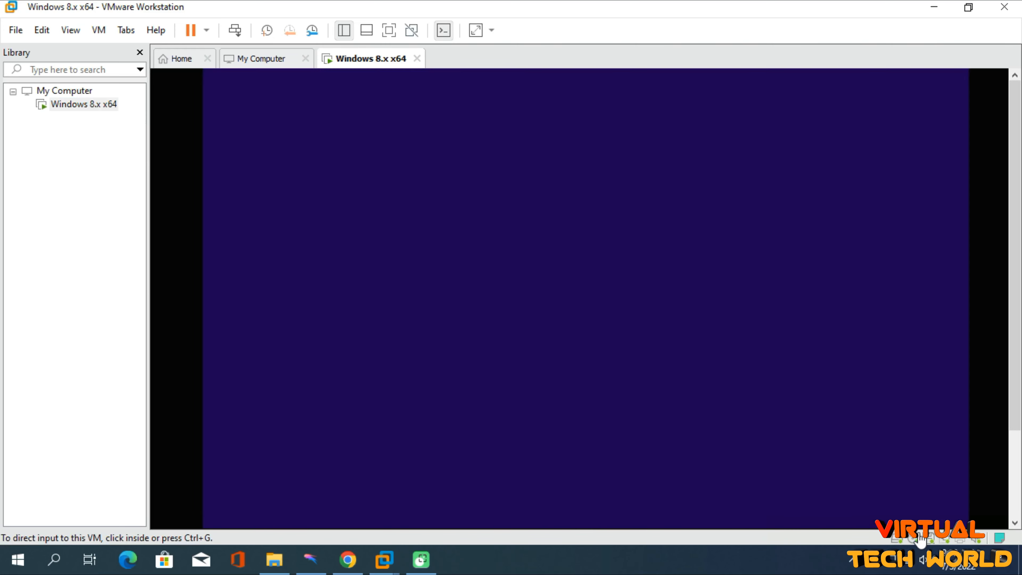